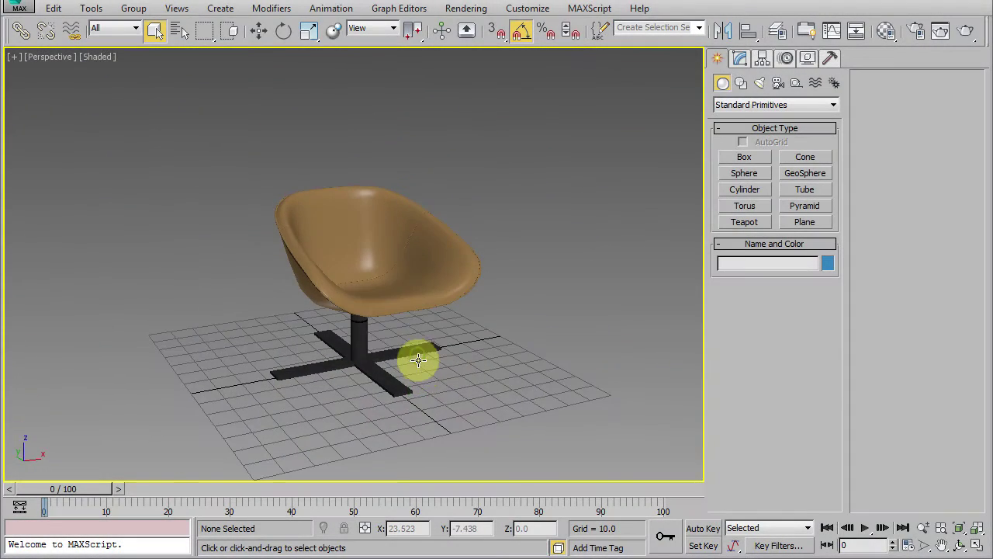
- Draw a large cylinder (radius 199.011, height 118.659) around the chair and name it backdrop
{"action": "scroll", "coordinate": [420, 349], "scroll_direction": "down", "scroll_amount": 3}
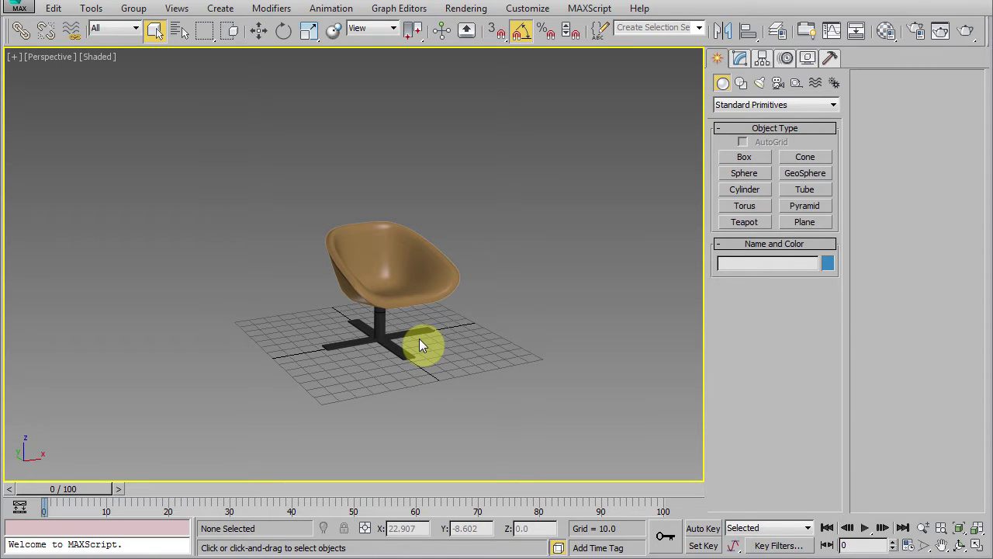
{"action": "left_click", "coordinate": [744, 190]}
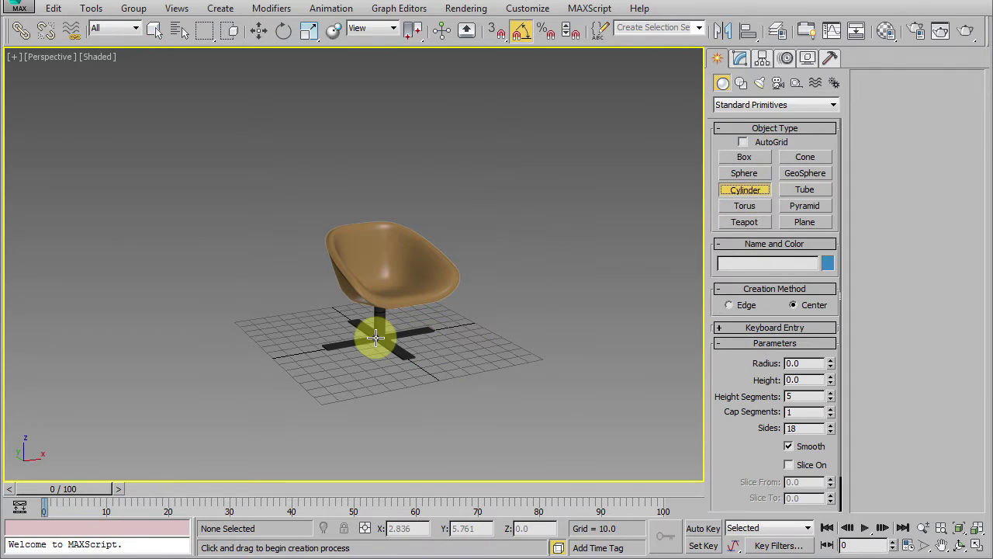
{"action": "left_click_drag", "start_coordinate": [375, 337], "coordinate": [519, 266]}
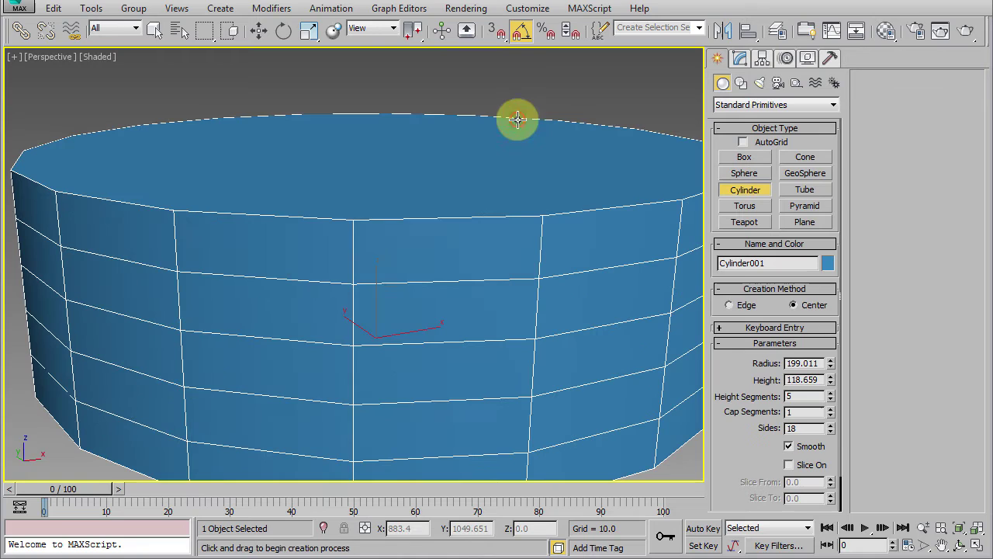
{"action": "right_click", "coordinate": [571, 188]}
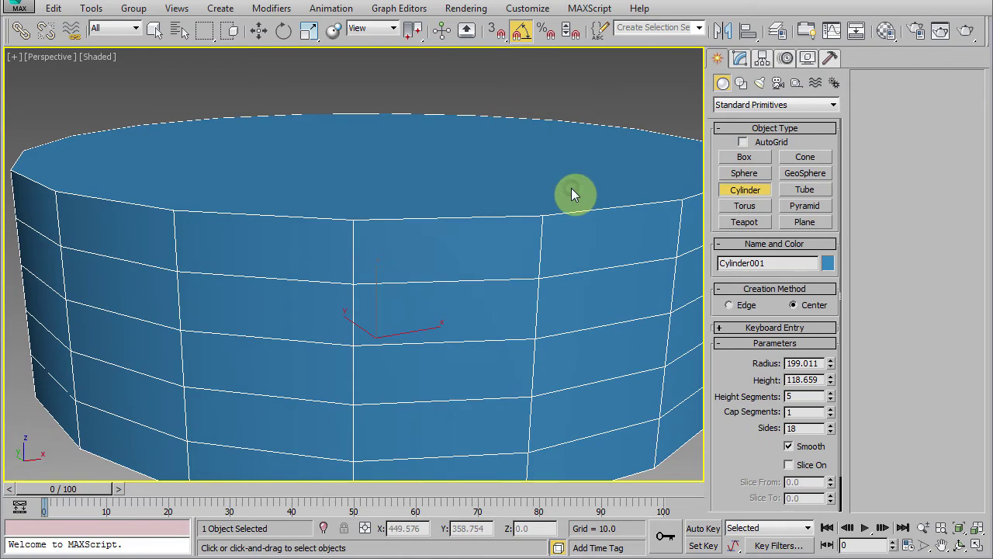
{"action": "left_click", "coordinate": [738, 60]}
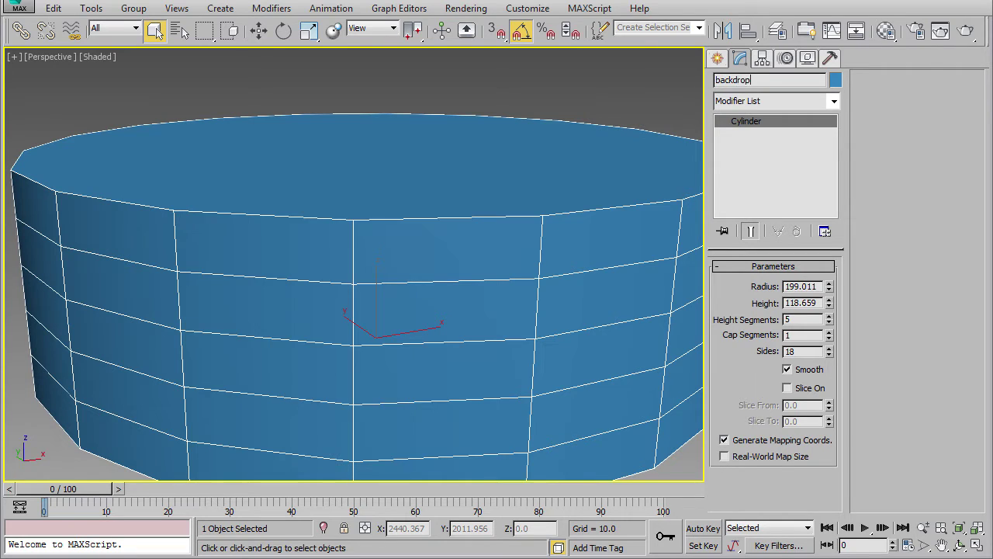
{"action": "middle_click_drag", "start_coordinate": [426, 317], "coordinate": [415, 288]}
- Zero the backdrop cylinder's X and Y position to centre it on the origin
{"action": "right_click", "coordinate": [414, 287]}
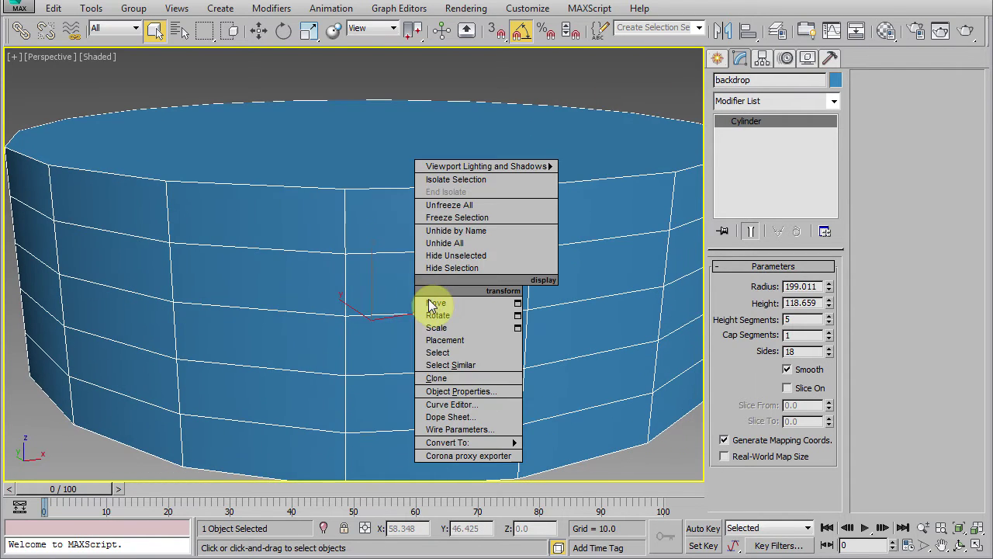
{"action": "left_click", "coordinate": [432, 305]}
{"action": "right_click", "coordinate": [432, 528]}
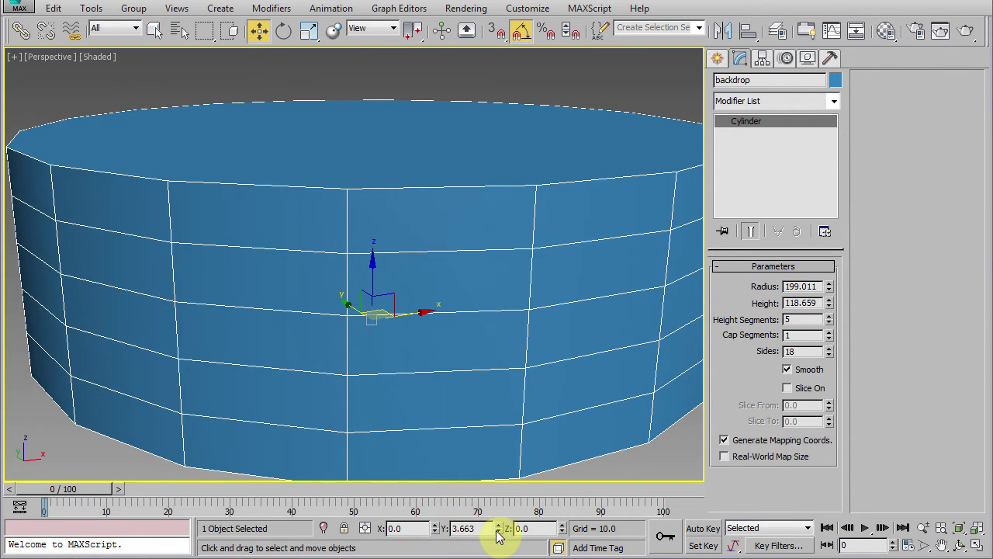
{"action": "right_click", "coordinate": [501, 529]}
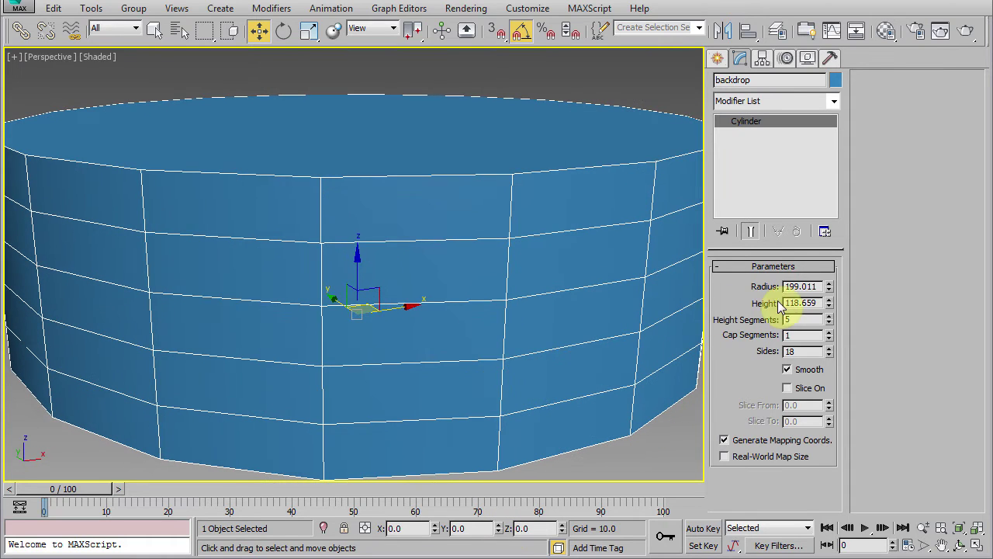
- Set the cylinder to radius 400, height 400, 4 height segments and 2 cap segments
{"action": "type", "text": "400"}
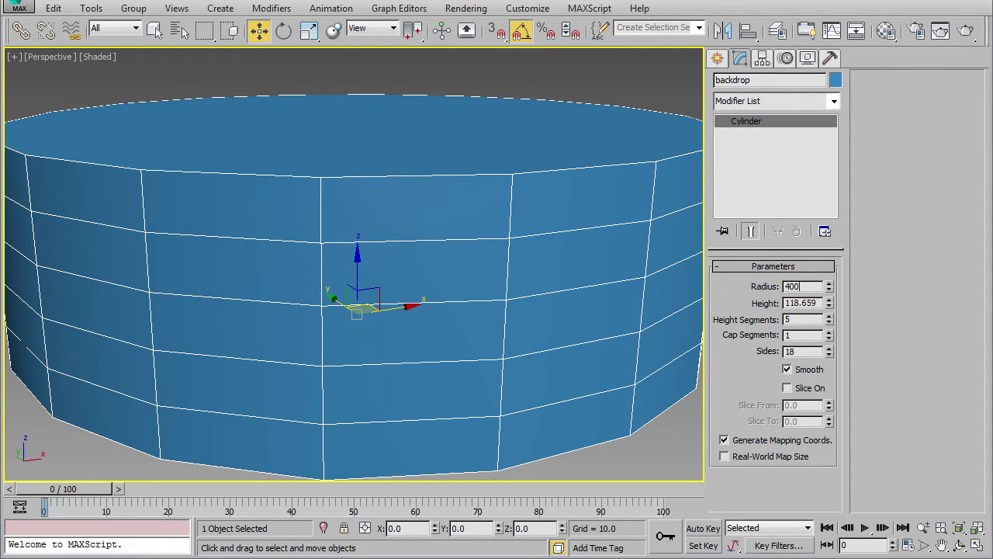
{"action": "key", "text": "Tab"}
{"action": "type", "text": "40"}
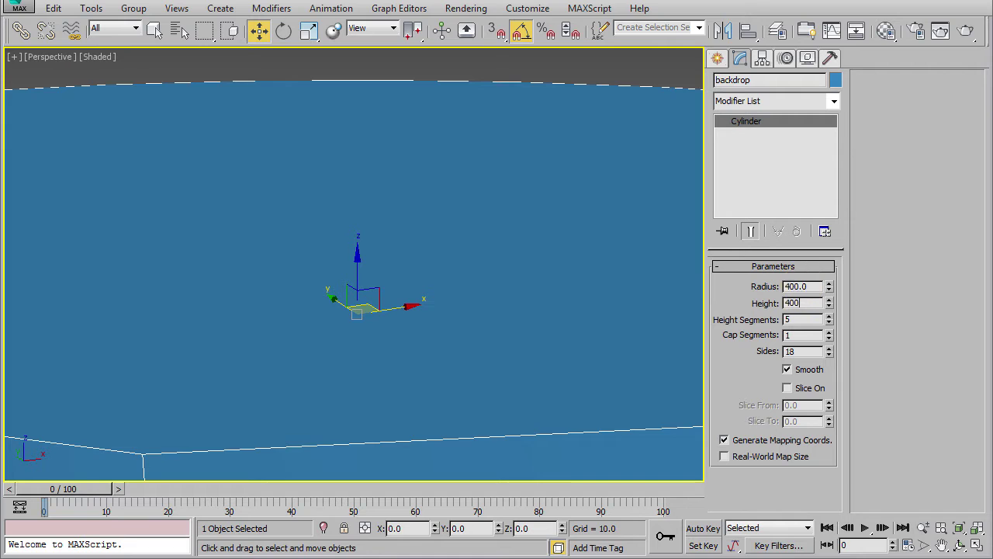
{"action": "key", "text": "Tab"}
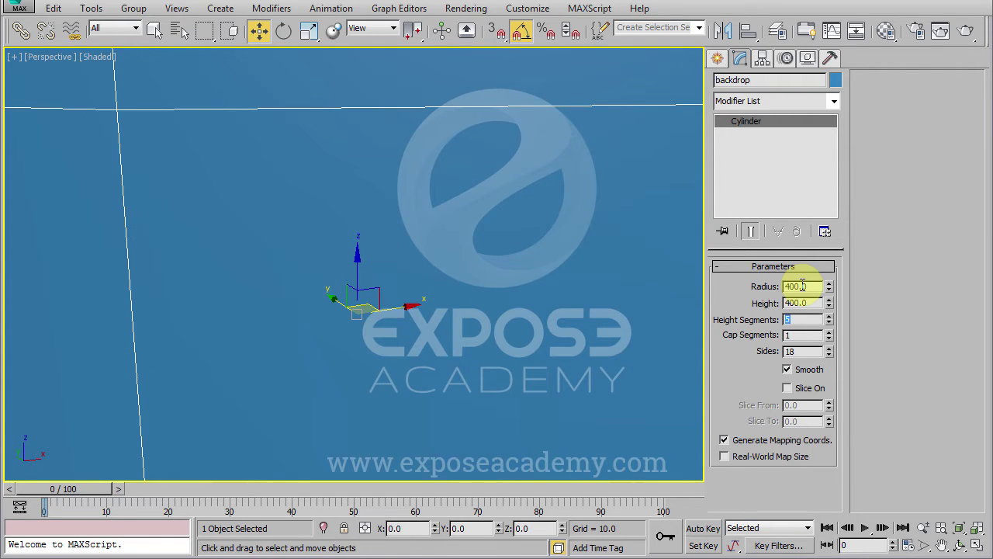
{"action": "type", "text": "4"}
{"action": "key", "text": "Tab"}
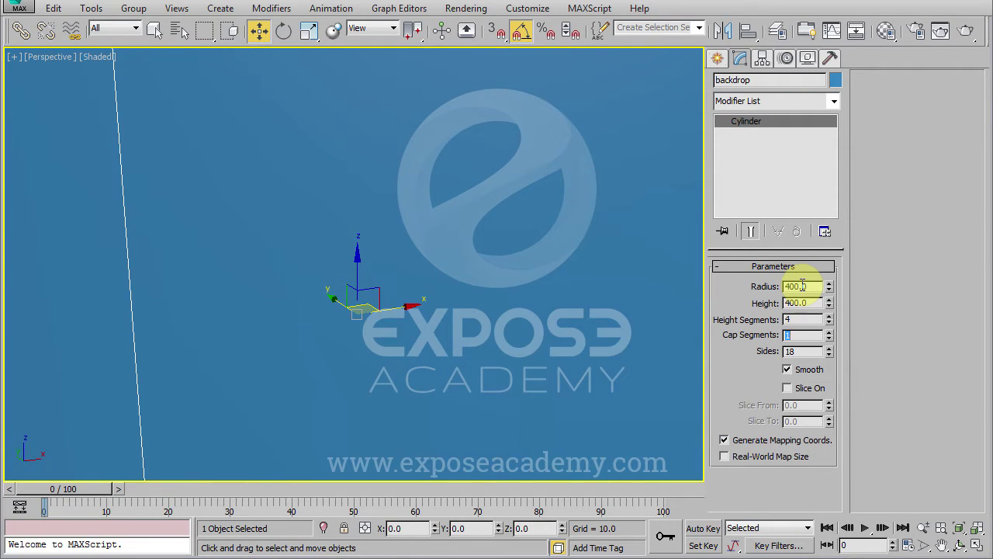
{"action": "type", "text": "2"}
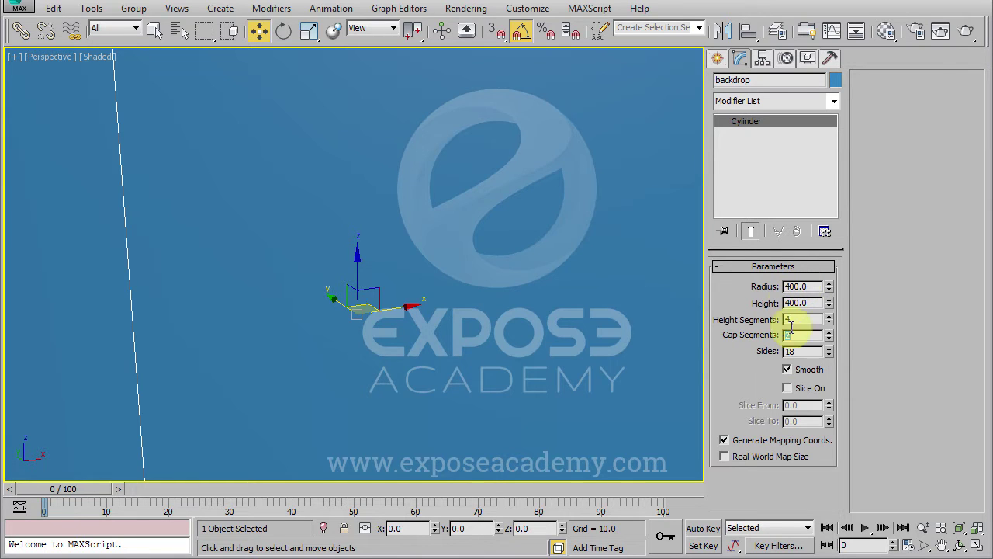
{"action": "scroll", "coordinate": [465, 336], "scroll_direction": "down", "scroll_amount": 4}
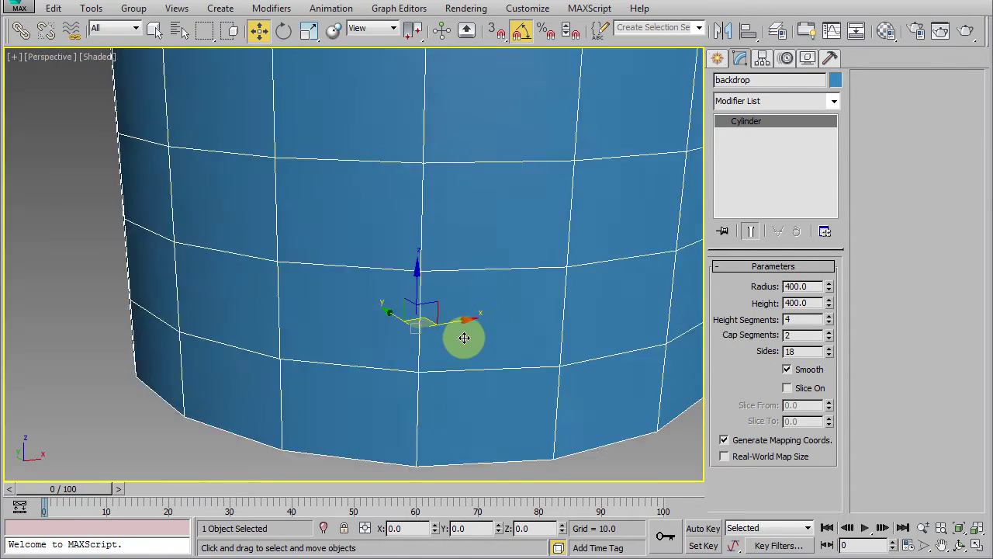
{"action": "scroll", "coordinate": [473, 339], "scroll_direction": "down", "scroll_amount": 3}
- Convert the backdrop cylinder to an editable poly
{"action": "scroll", "coordinate": [485, 345], "scroll_direction": "down", "scroll_amount": 3}
{"action": "right_click", "coordinate": [508, 325]}
{"action": "mouse_move", "coordinate": [540, 480]}
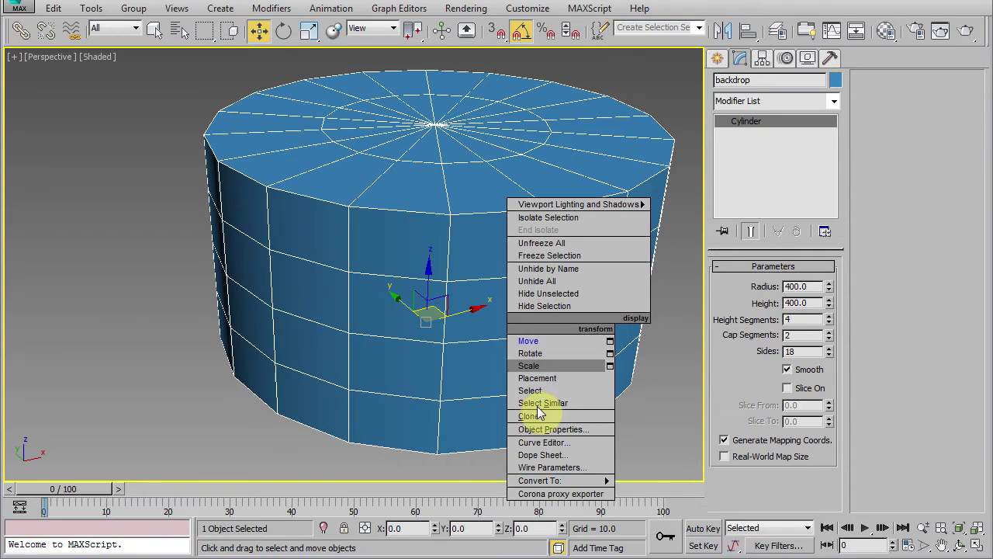
{"action": "left_click", "coordinate": [656, 499]}
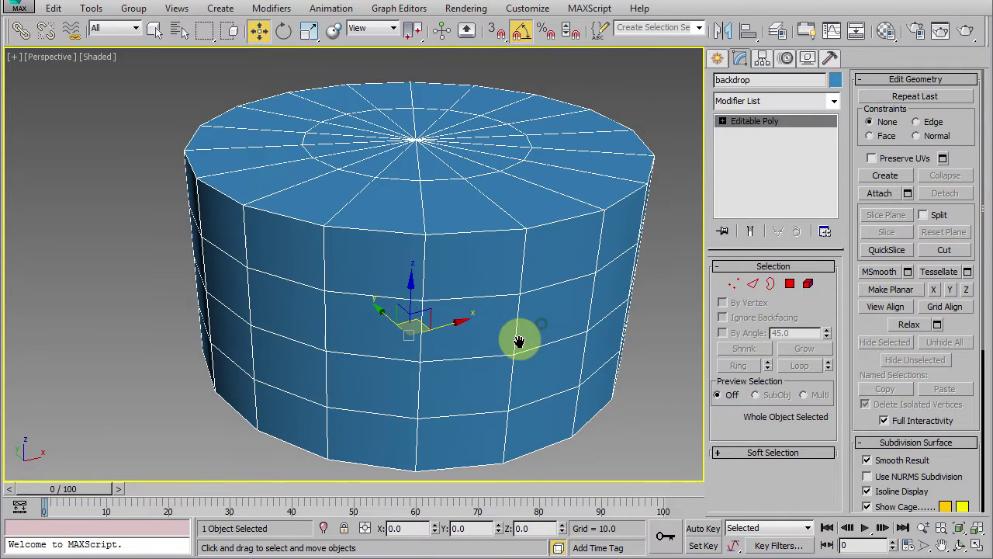
- In the maximised Top view, delete the vertices of the backdrop's front half
{"action": "key", "text": "alt+w"}
{"action": "left_click", "coordinate": [285, 185]}
{"action": "key", "text": "alt+w"}
{"action": "scroll", "coordinate": [395, 256], "scroll_direction": "down", "scroll_amount": 2}
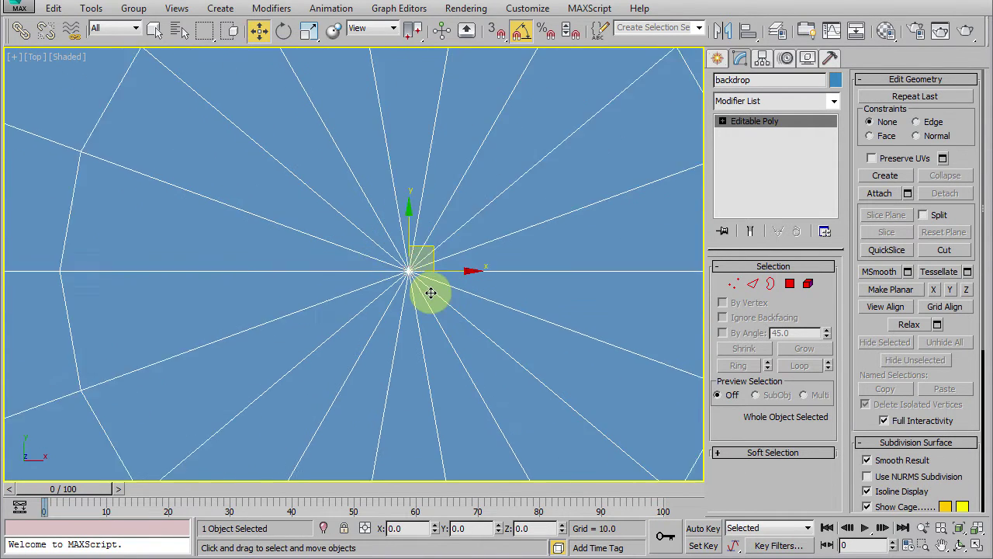
{"action": "scroll", "coordinate": [458, 311], "scroll_direction": "down", "scroll_amount": 3}
{"action": "scroll", "coordinate": [479, 328], "scroll_direction": "down", "scroll_amount": 1}
{"action": "left_click", "coordinate": [733, 283]}
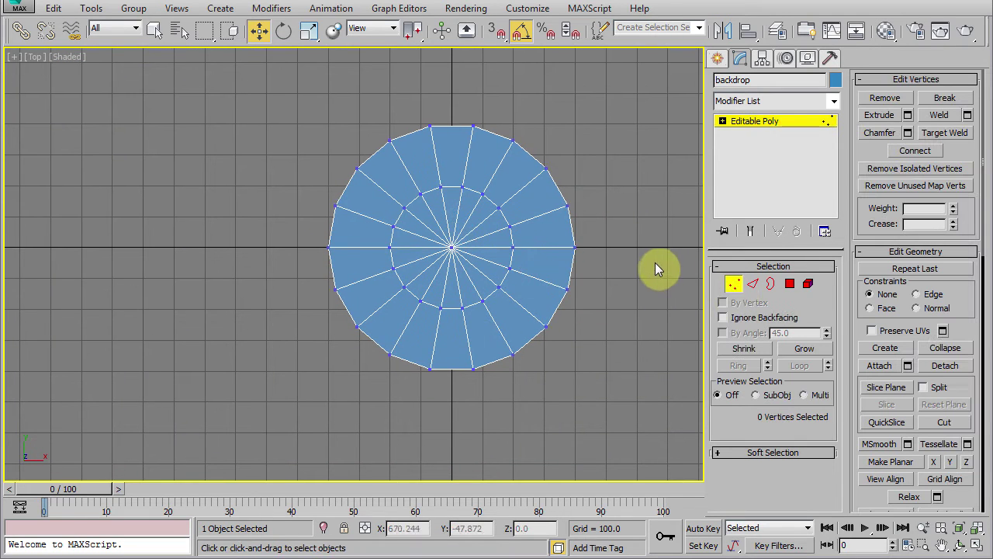
{"action": "left_click_drag", "start_coordinate": [655, 263], "coordinate": [269, 380]}
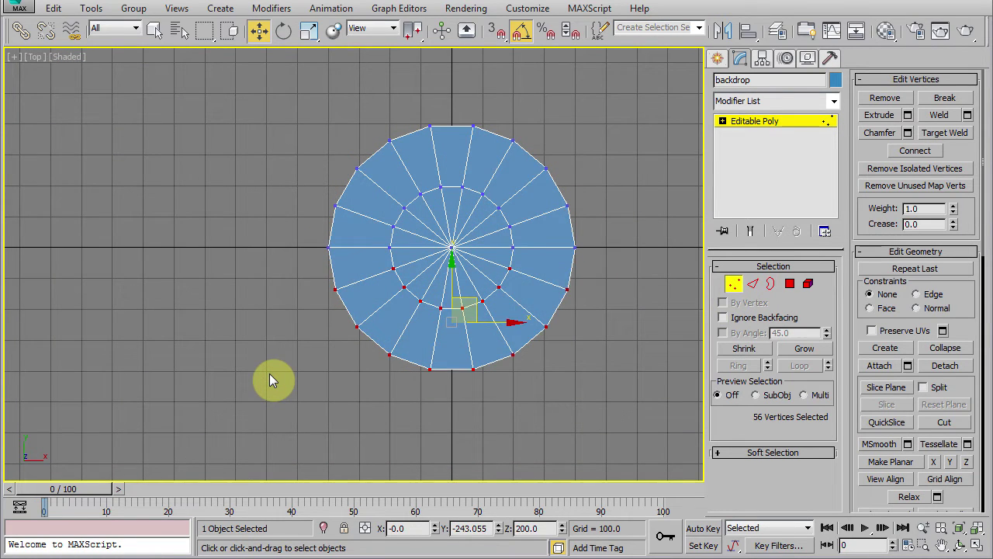
{"action": "key", "text": "Delete"}
{"action": "key", "text": "alt+w"}
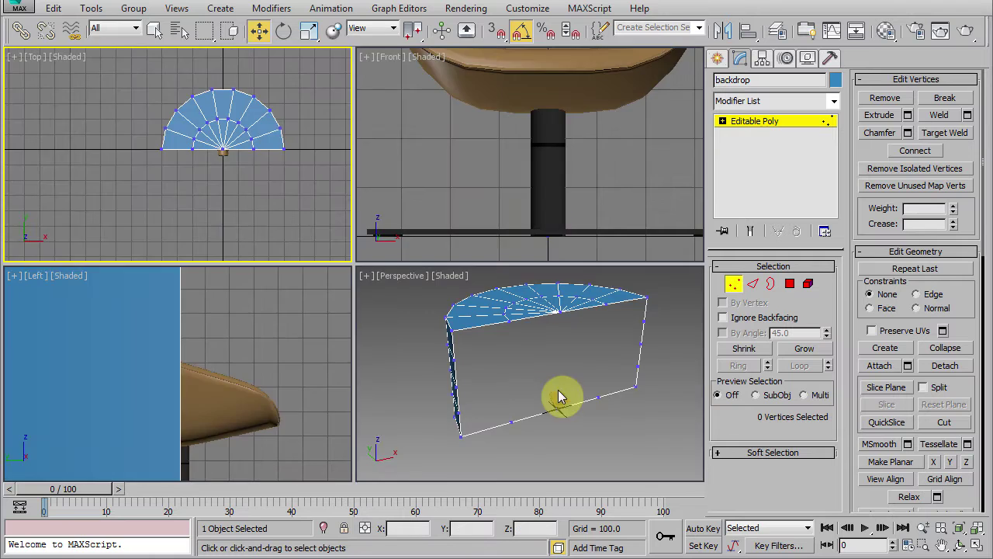
{"action": "key", "text": "alt+w"}
{"action": "left_click", "coordinate": [731, 285]}
{"action": "left_click", "coordinate": [764, 123]}
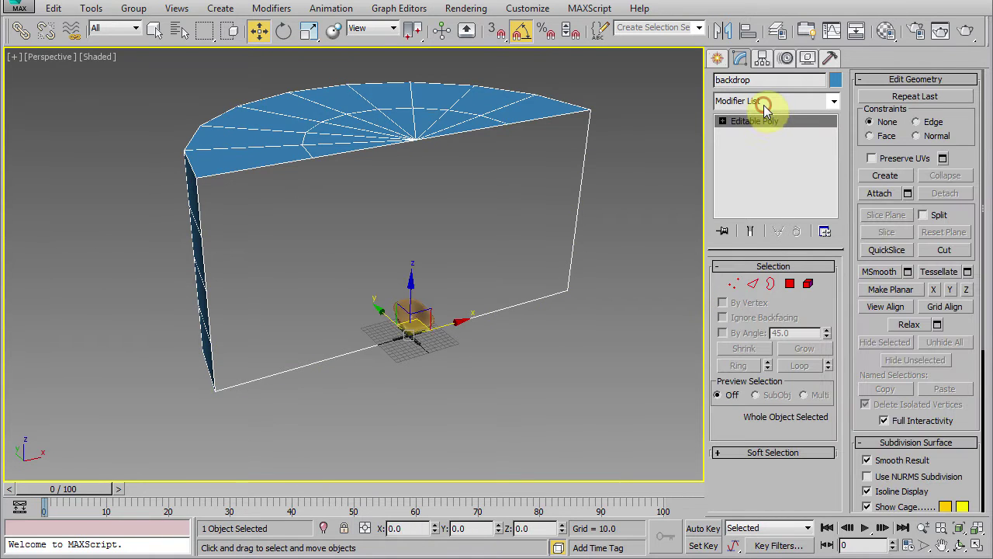
- Add a Normal modifier to flip the backdrop's normals inward
{"action": "left_click", "coordinate": [764, 101]}
{"action": "key", "text": "n"}
{"action": "left_click", "coordinate": [754, 132]}
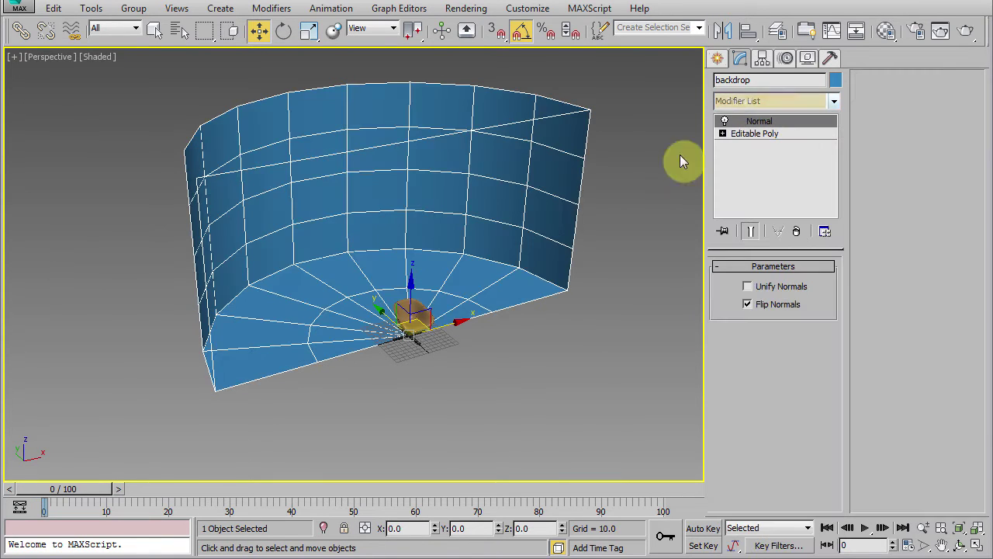
- Collapse the backdrop back into an editable poly
{"action": "middle_click_drag", "start_coordinate": [466, 310], "coordinate": [419, 335], "text": "alt"}
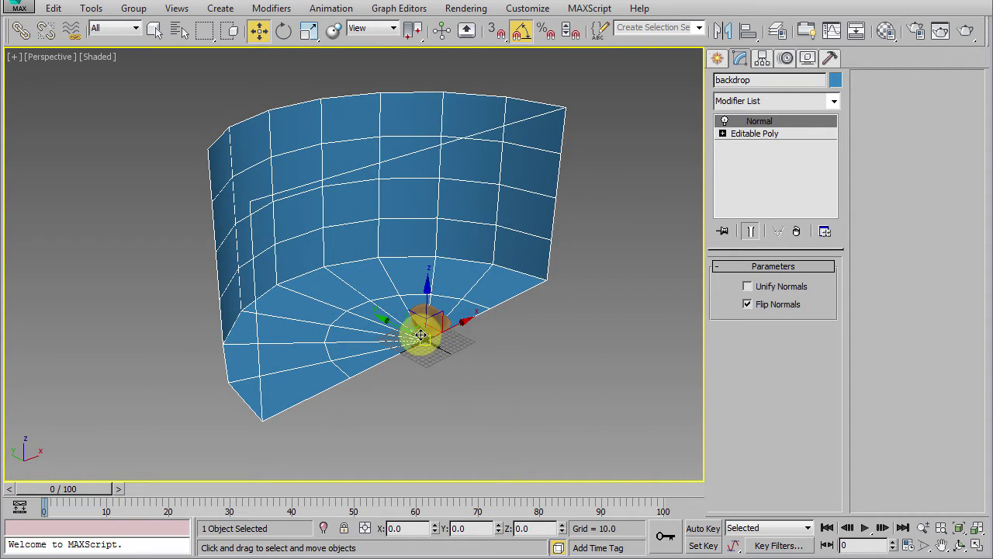
{"action": "right_click", "coordinate": [488, 312]}
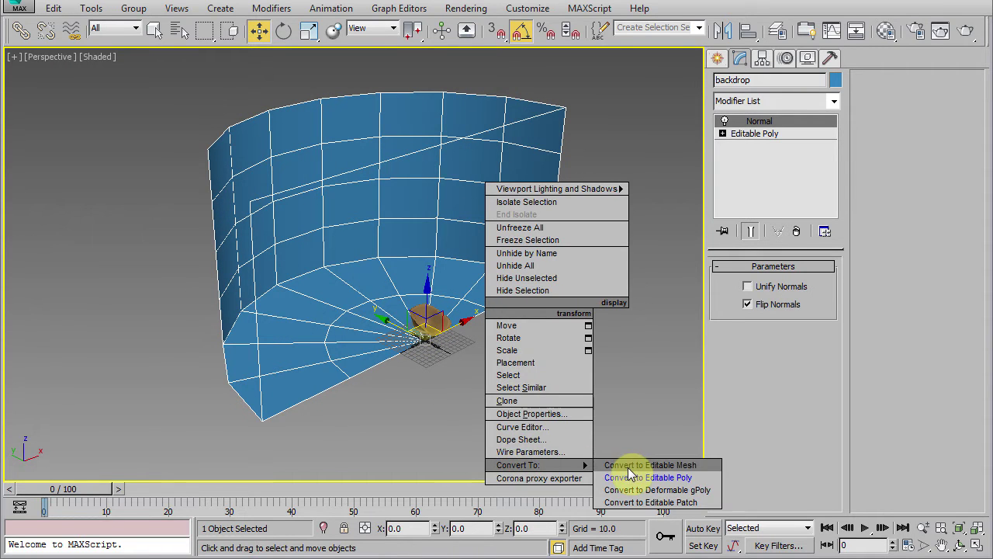
{"action": "left_click", "coordinate": [630, 477]}
- Extend the backdrop's open border forward into new faces
{"action": "left_click", "coordinate": [770, 283]}
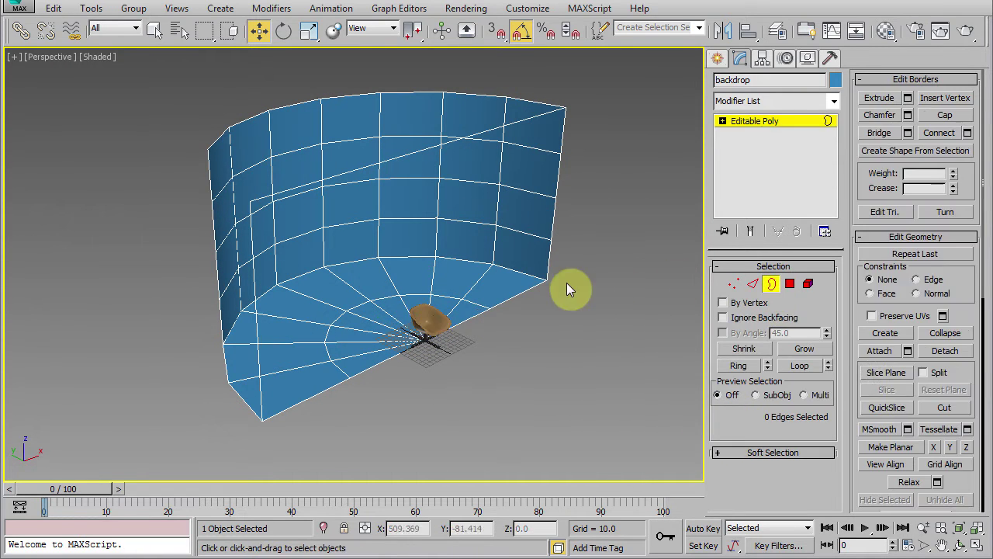
{"action": "left_click", "coordinate": [546, 281]}
{"action": "middle_click_drag", "start_coordinate": [499, 377], "coordinate": [468, 321], "text": "alt"}
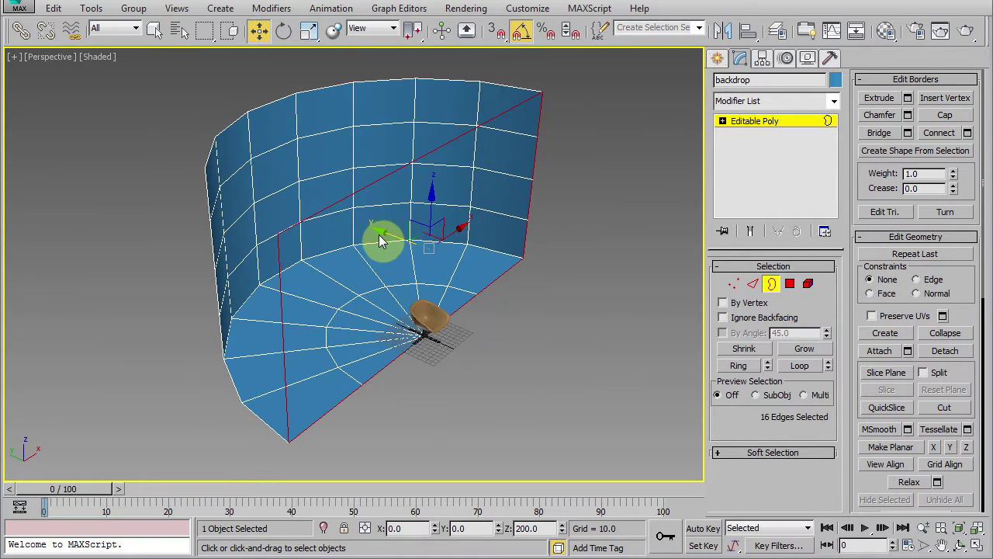
{"action": "left_click_drag", "start_coordinate": [387, 231], "coordinate": [452, 278], "text": "shift"}
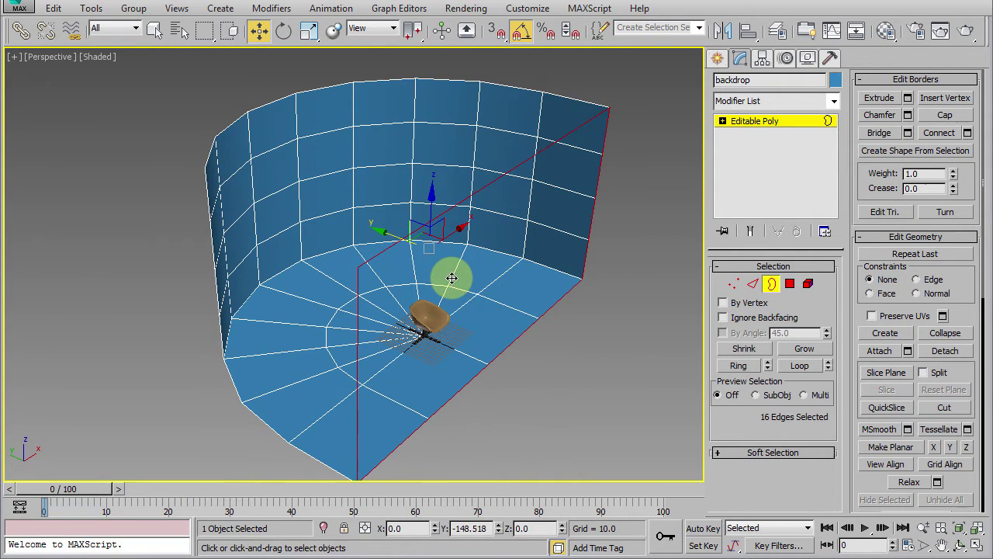
{"action": "left_click", "coordinate": [770, 283]}
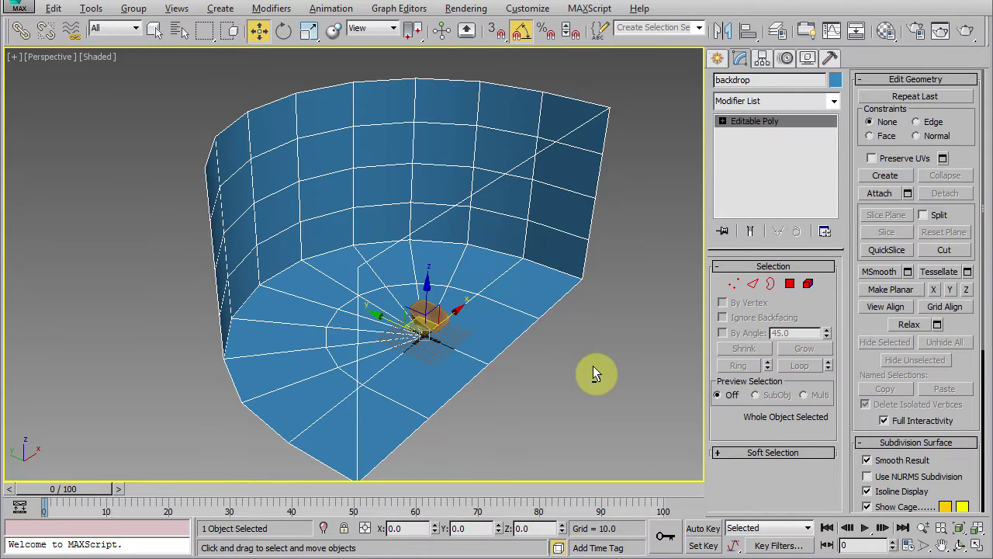
- Enable NURMS subdivision on the backdrop and raise its display iterations
{"action": "middle_click_drag", "start_coordinate": [593, 366], "coordinate": [568, 366], "text": "alt"}
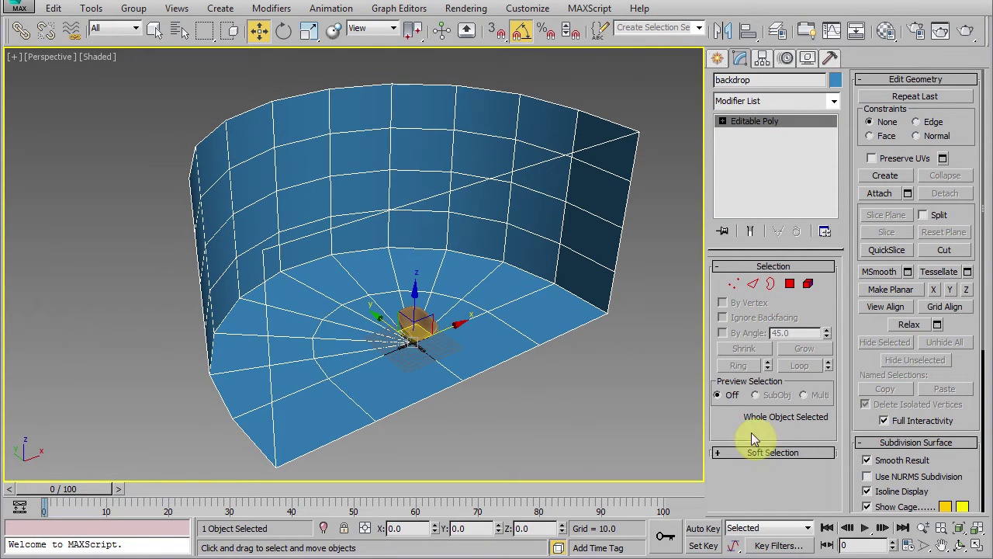
{"action": "left_click_drag", "start_coordinate": [860, 473], "coordinate": [863, 260]}
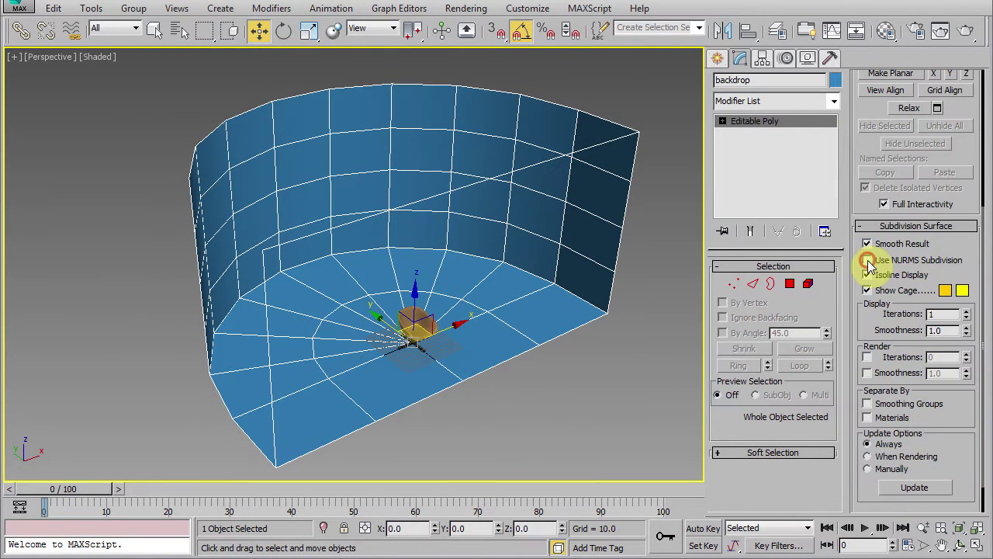
{"action": "left_click", "coordinate": [864, 259]}
{"action": "left_click", "coordinate": [965, 311]}
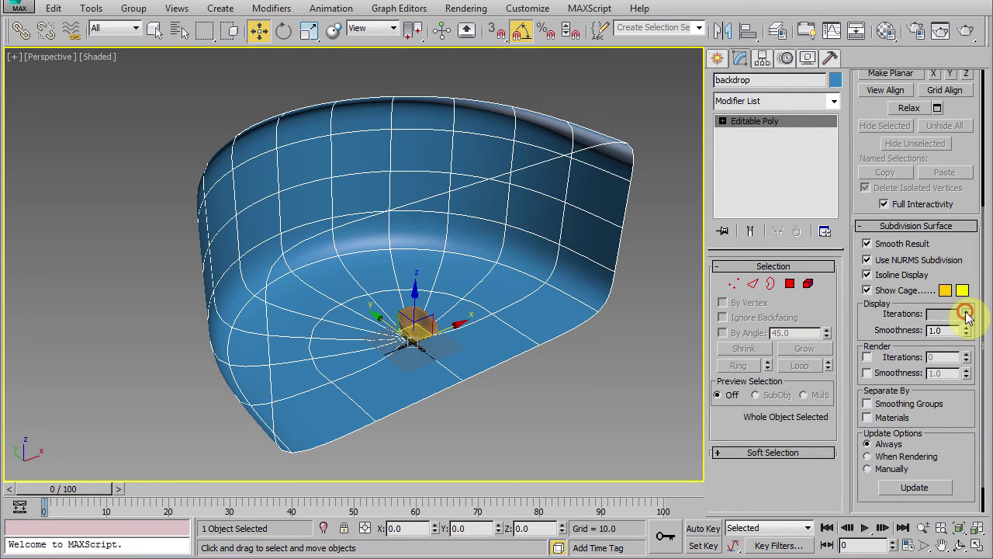
{"action": "left_click", "coordinate": [611, 359]}
{"action": "middle_click_drag", "start_coordinate": [553, 360], "coordinate": [520, 343], "text": "alt"}
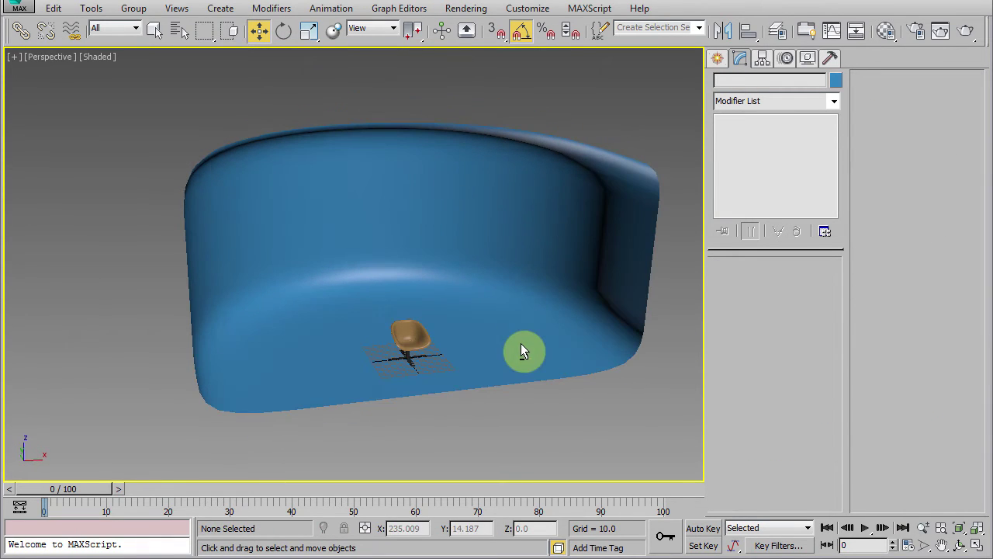
- Create a CoronaMtl with grey diffuse value 100 and apply it to the backdrop
{"action": "key", "text": "m"}
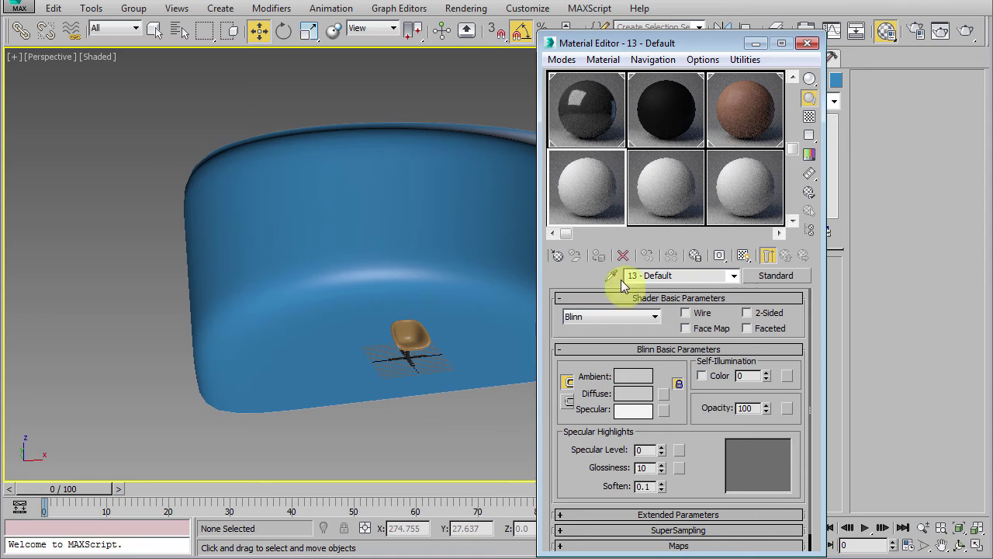
{"action": "left_click", "coordinate": [768, 277]}
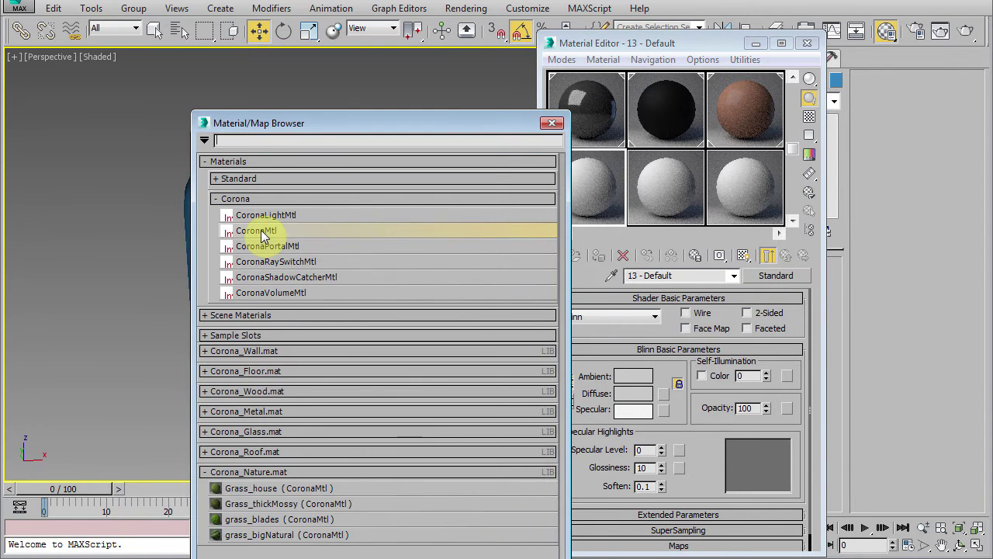
{"action": "double_click", "coordinate": [260, 231]}
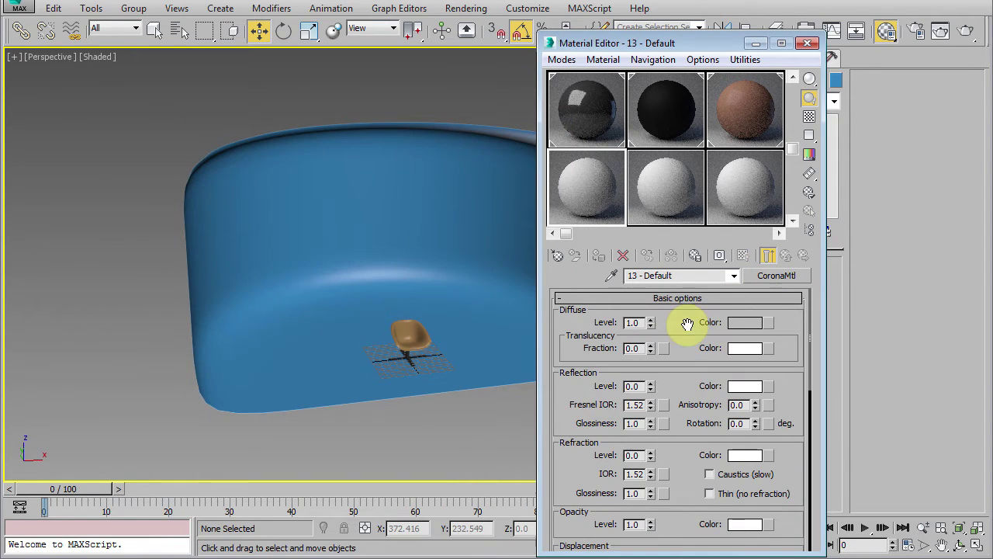
{"action": "left_click", "coordinate": [741, 324]}
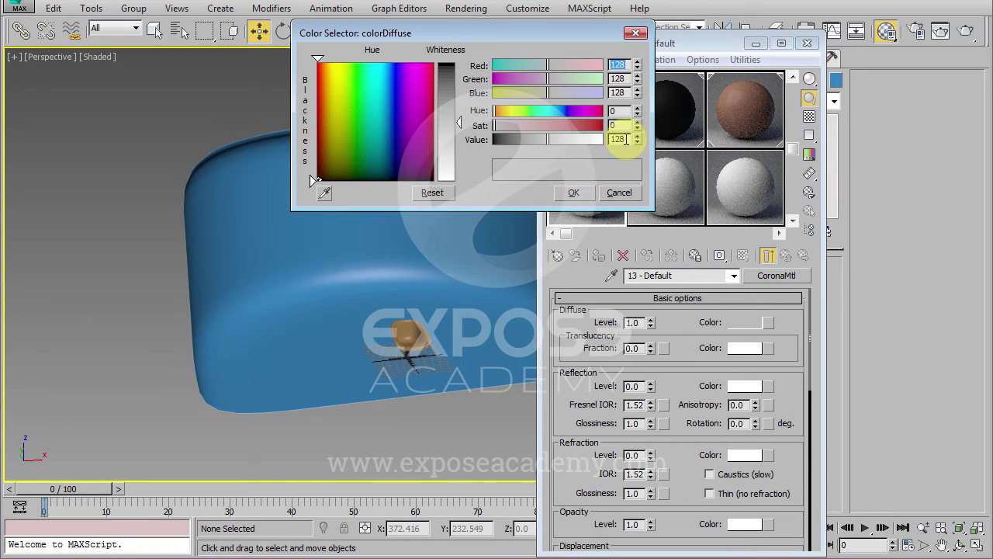
{"action": "type", "text": "100"}
{"action": "key", "text": "Return"}
{"action": "left_click", "coordinate": [573, 193]}
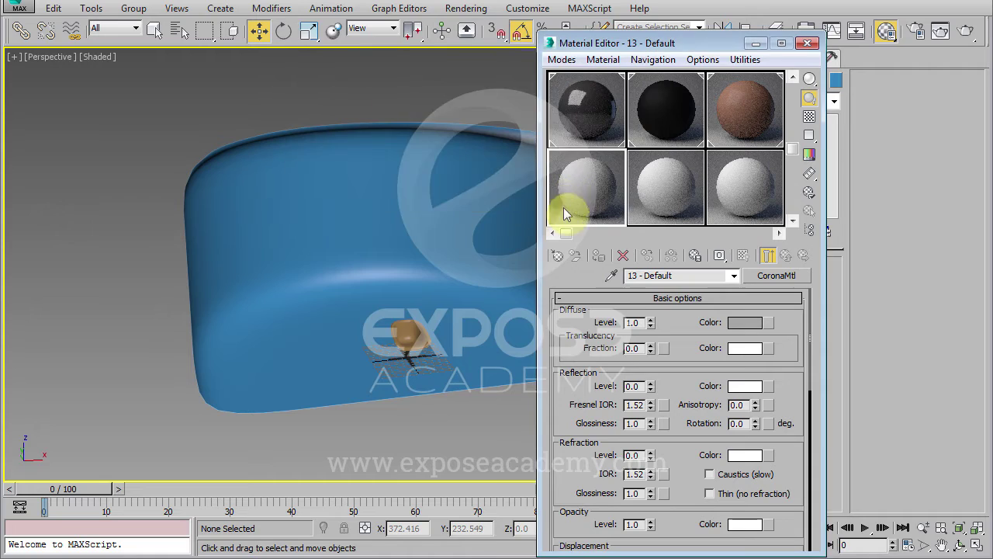
{"action": "left_click_drag", "start_coordinate": [476, 191], "coordinate": [477, 190]}
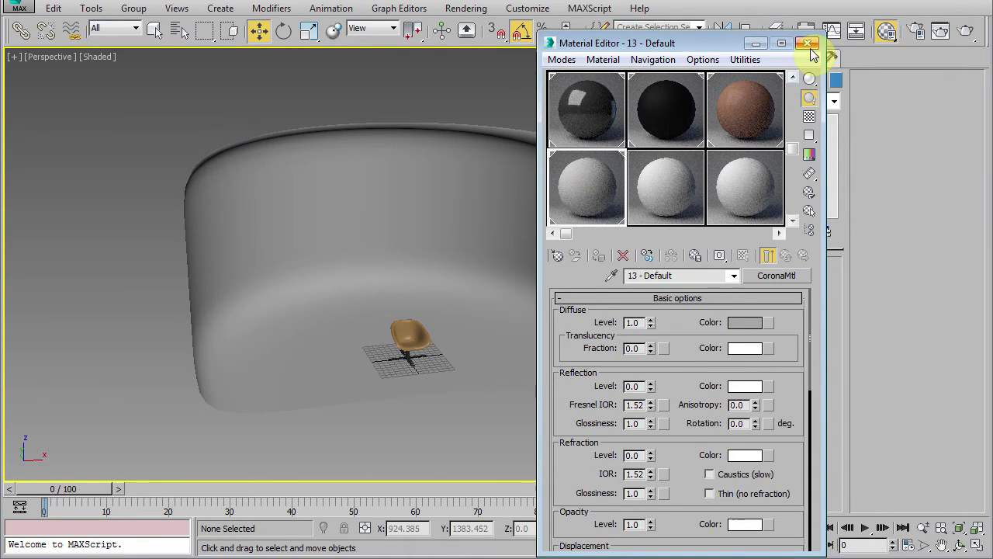
{"action": "left_click", "coordinate": [808, 43]}
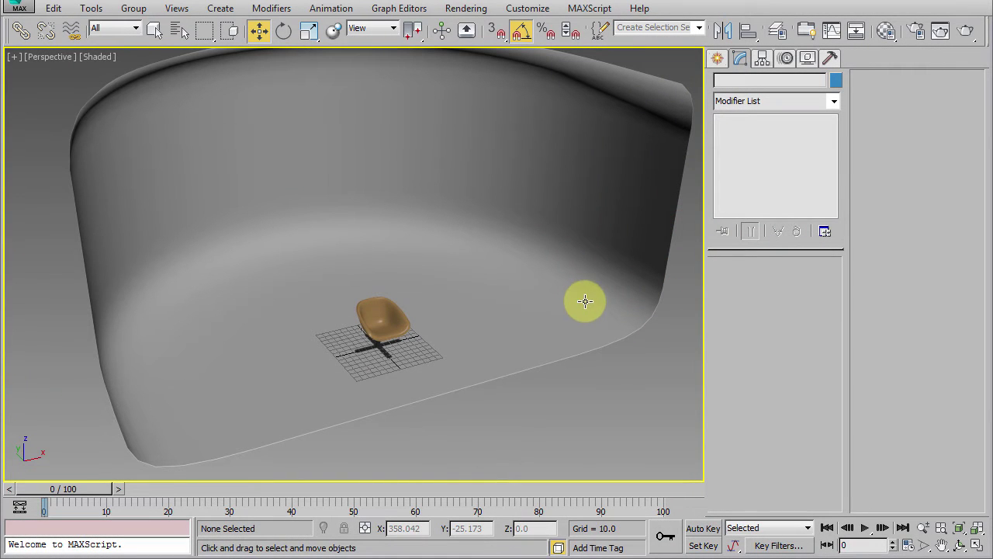
{"action": "left_click", "coordinate": [965, 30]}
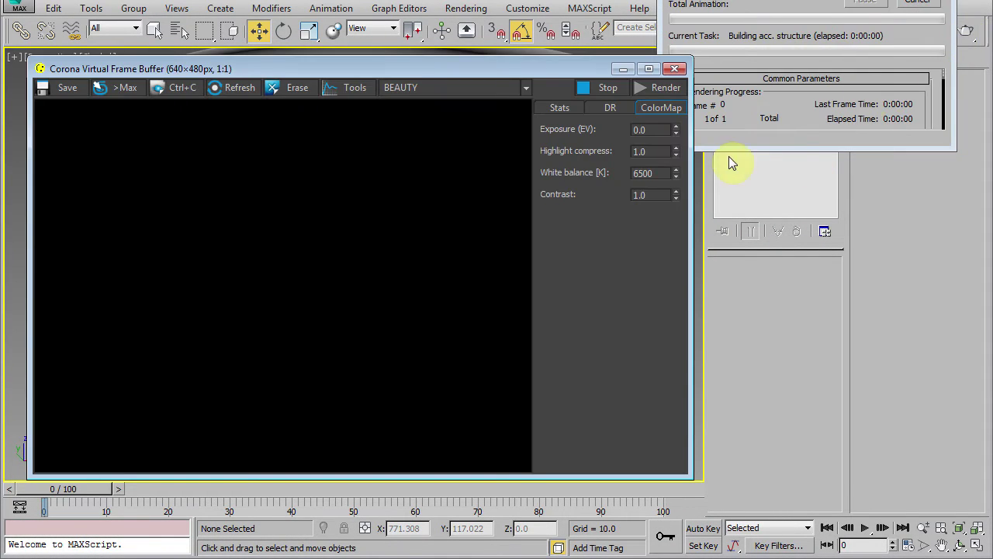
{"action": "left_click", "coordinate": [589, 94]}
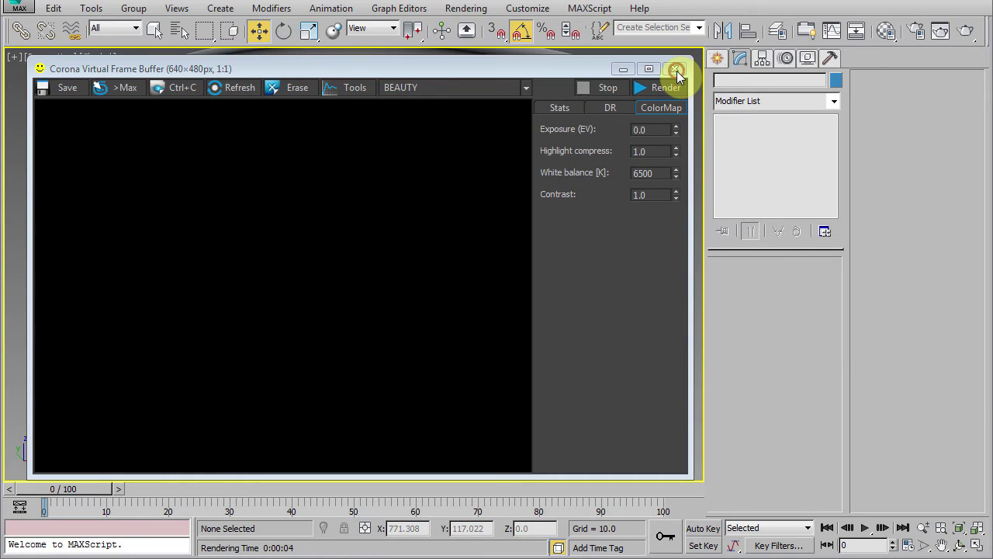
{"action": "left_click", "coordinate": [677, 70]}
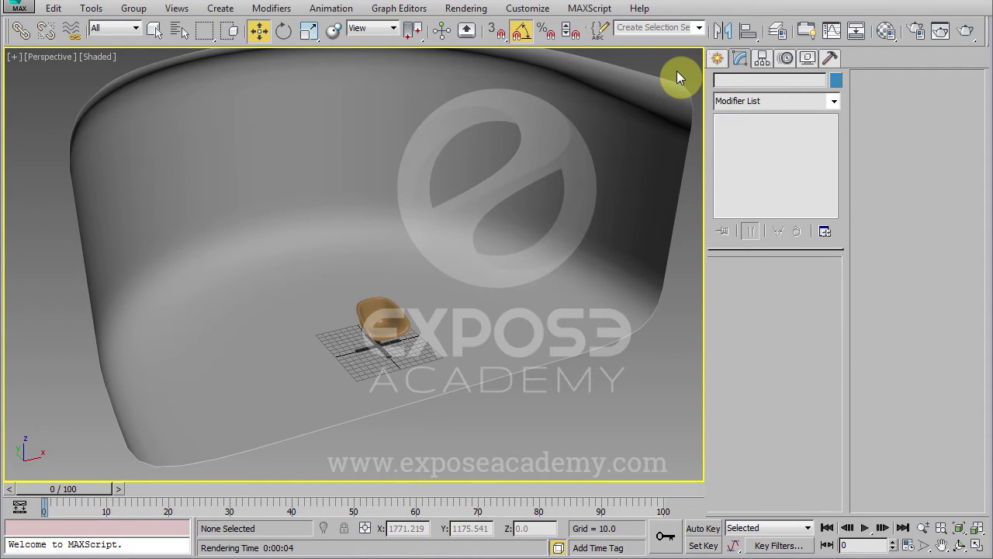
- Set the scene environment to Use Corona with a light blue colour (Hue 153, Sat 95)
{"action": "left_click", "coordinate": [913, 39]}
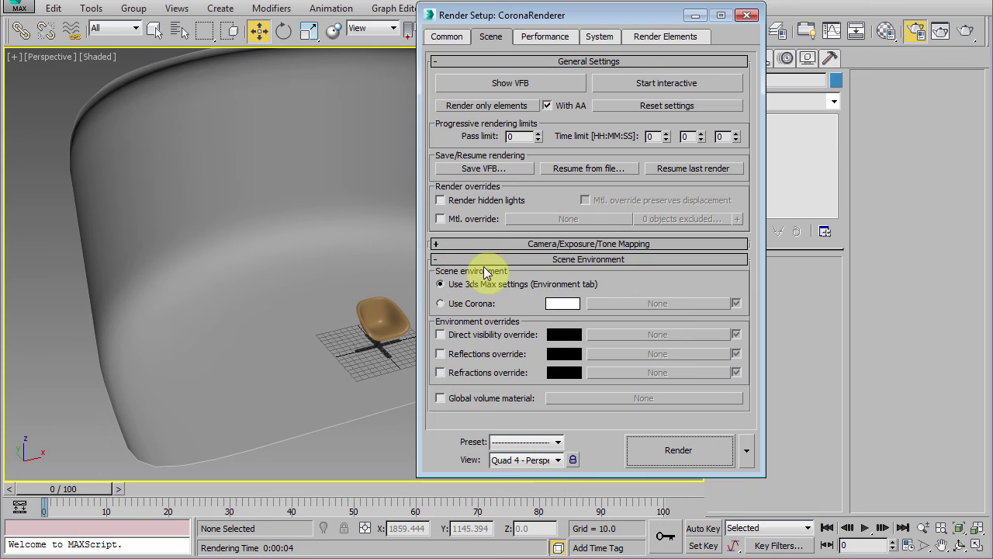
{"action": "left_click", "coordinate": [470, 303]}
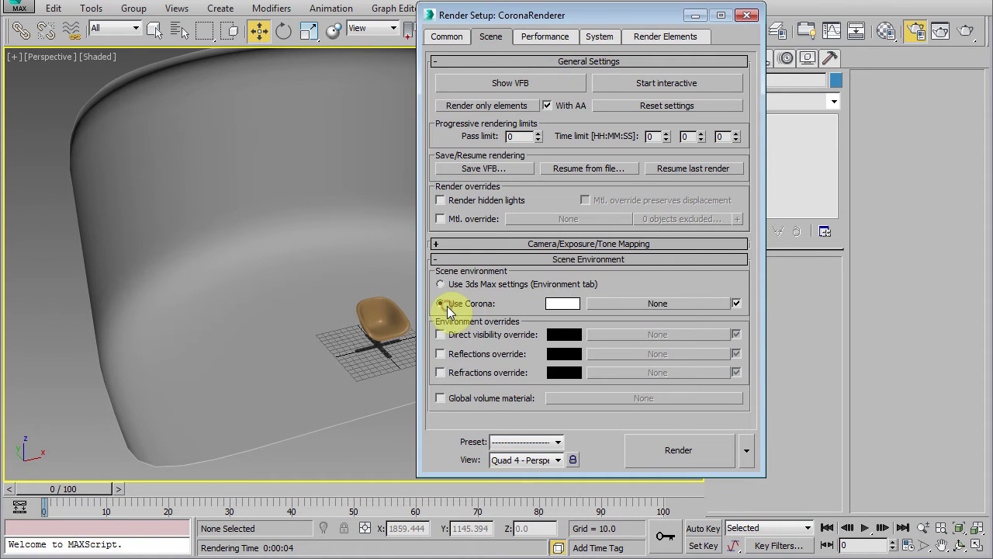
{"action": "left_click", "coordinate": [552, 306]}
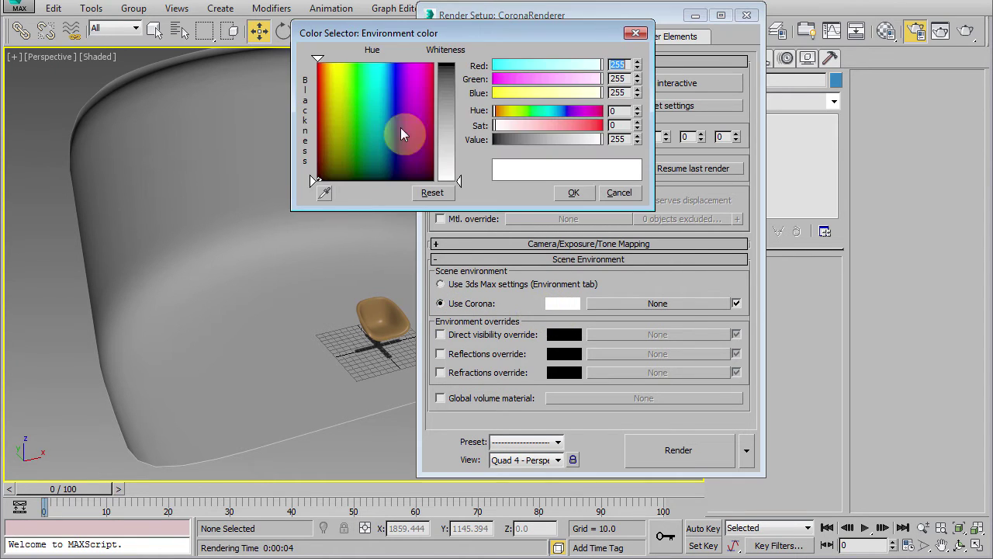
{"action": "left_click", "coordinate": [387, 81]}
{"action": "left_click", "coordinate": [530, 126]}
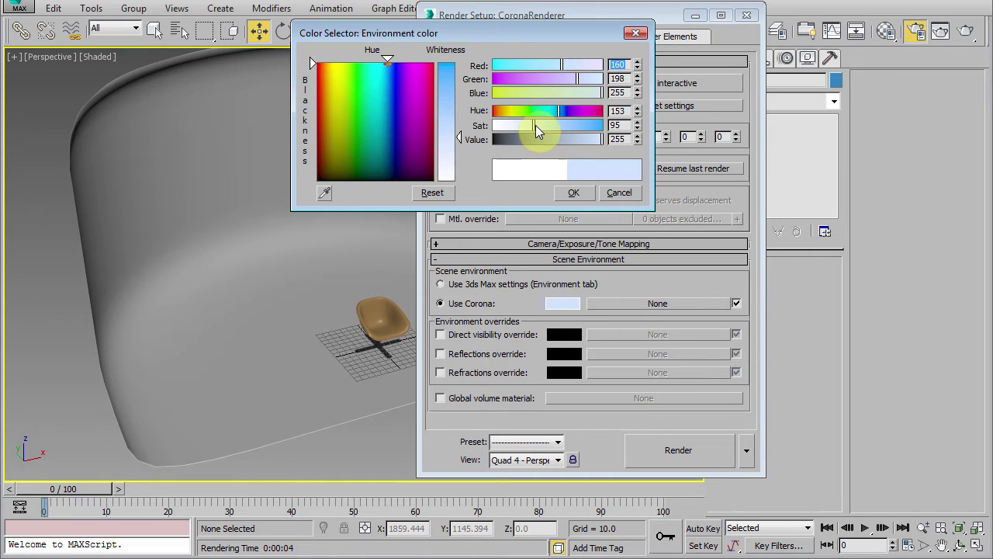
{"action": "left_click", "coordinate": [573, 192]}
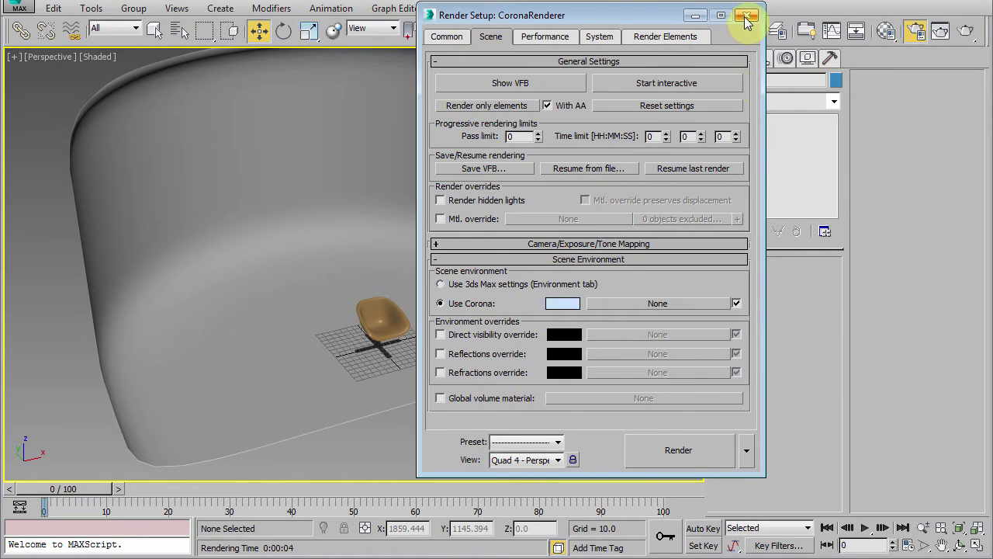
{"action": "left_click", "coordinate": [745, 15]}
- Run a quick test render of the backdrop, then stop it
{"action": "left_click", "coordinate": [965, 31]}
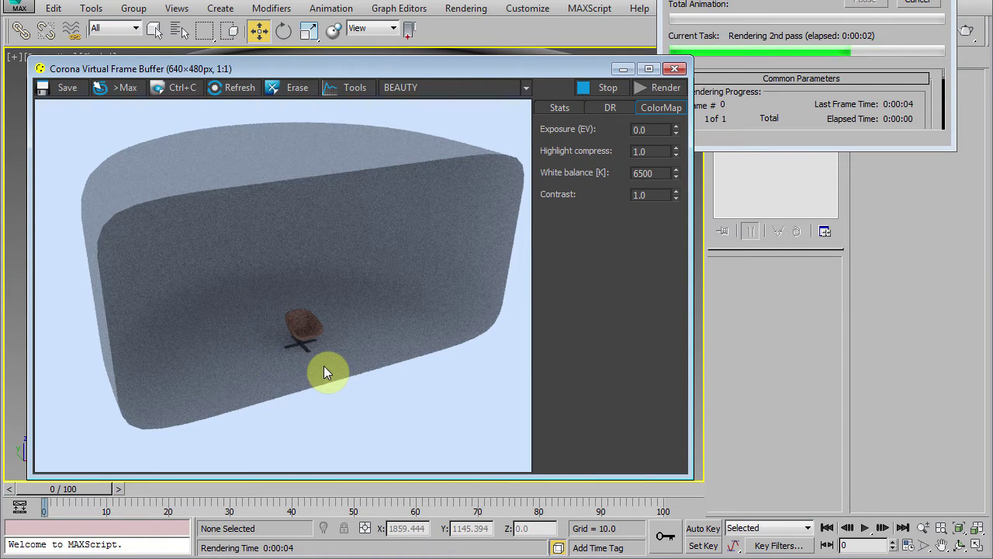
{"action": "left_click", "coordinate": [590, 91]}
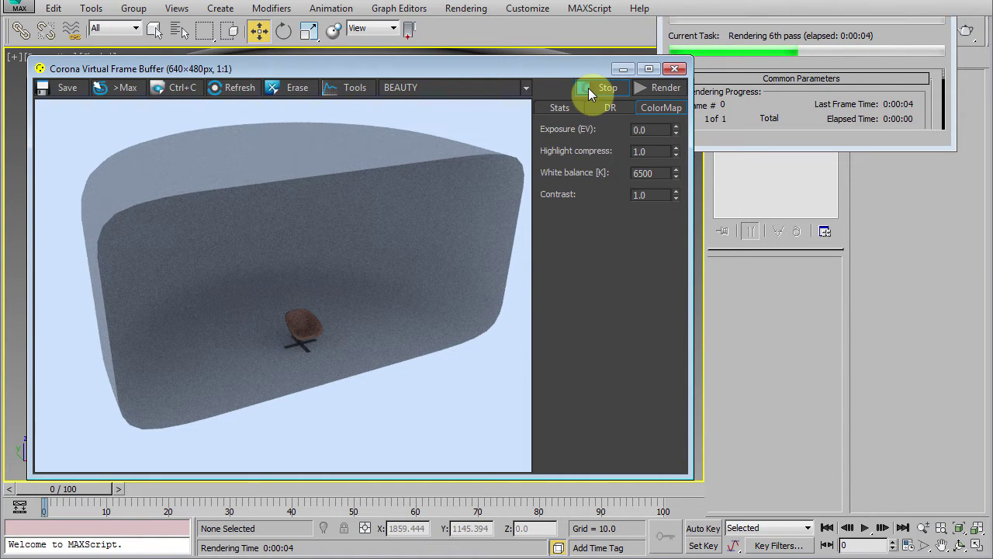
{"action": "left_click", "coordinate": [675, 68]}
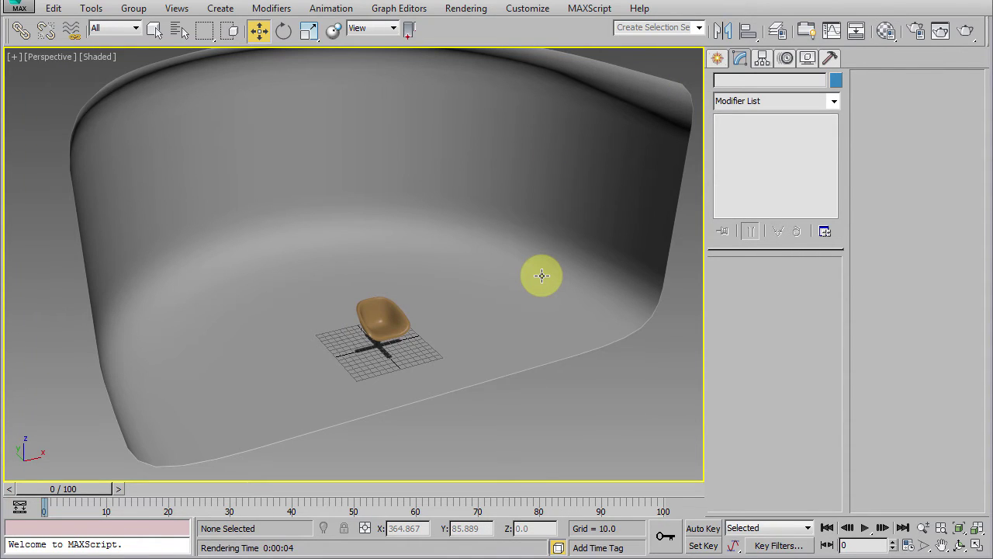
- Place a CoronaLight in the viewport beside the chair
{"action": "left_click", "coordinate": [717, 59]}
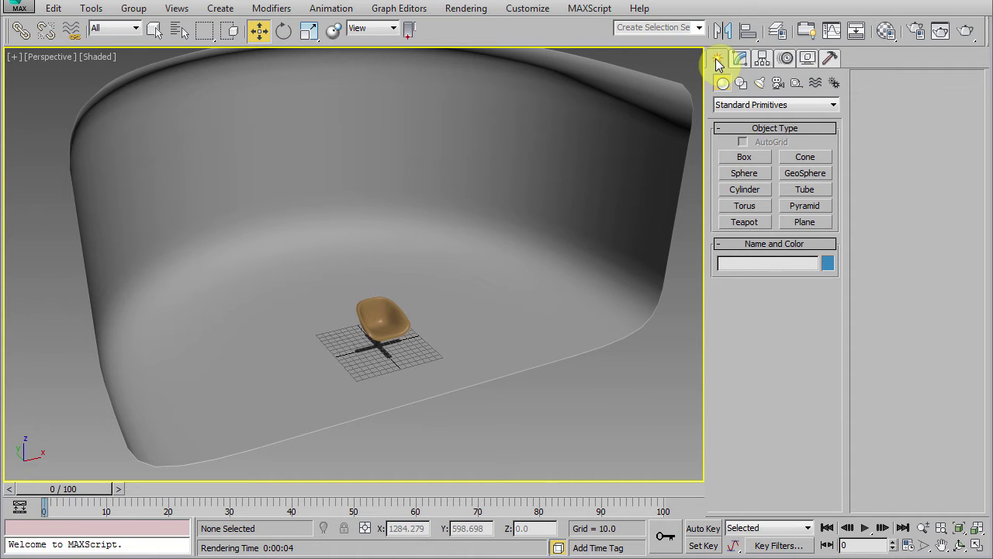
{"action": "left_click", "coordinate": [759, 83]}
{"action": "left_click", "coordinate": [750, 105]}
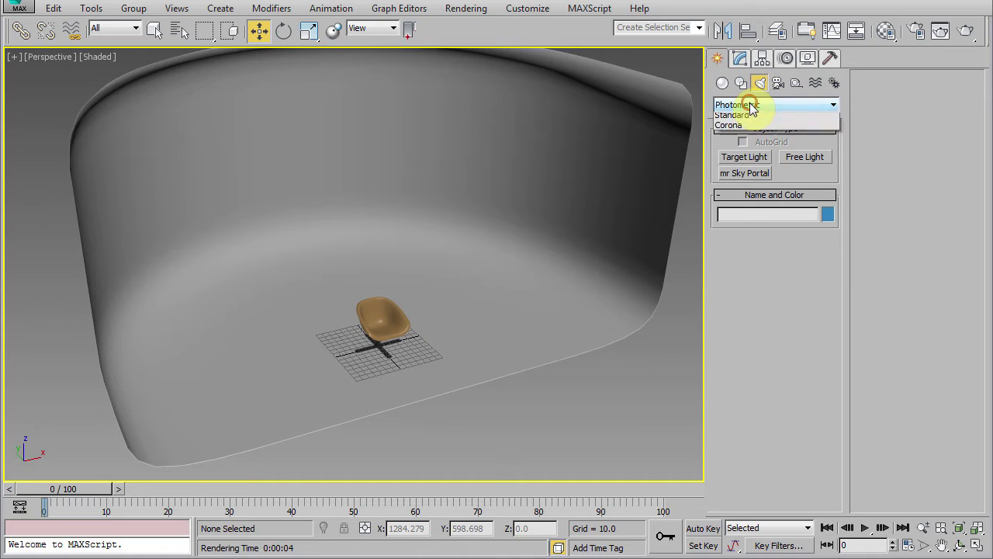
{"action": "left_click", "coordinate": [733, 125]}
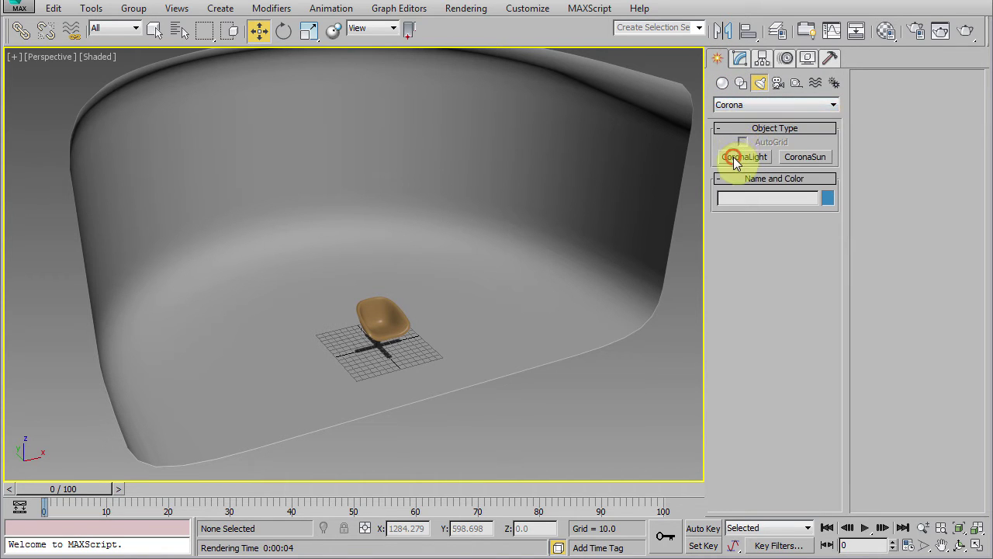
{"action": "left_click", "coordinate": [736, 157]}
{"action": "left_click", "coordinate": [417, 373]}
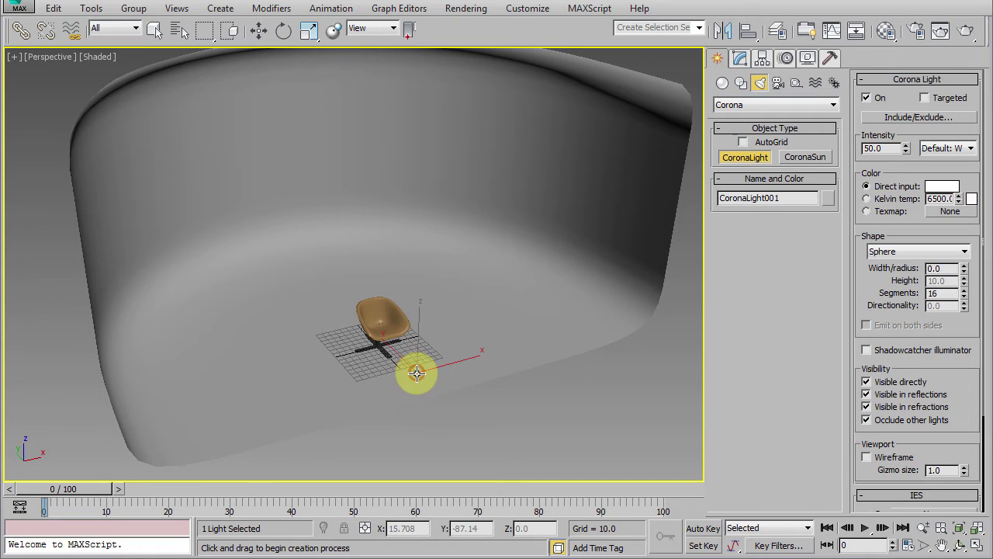
{"action": "left_click_drag", "start_coordinate": [417, 373], "coordinate": [428, 386]}
{"action": "right_click", "coordinate": [543, 398]}
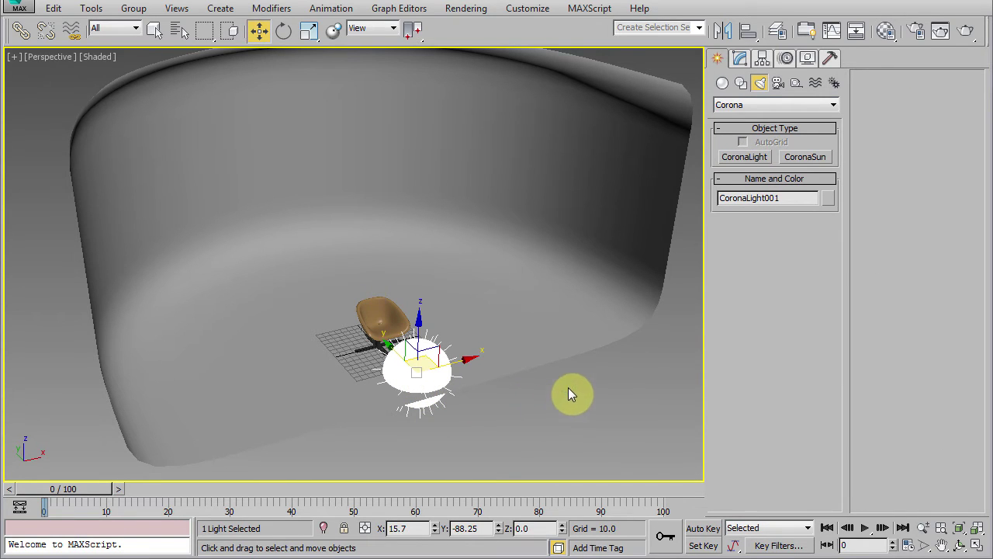
- Change the Corona light's shape from Sphere to Disk
{"action": "left_click", "coordinate": [740, 60]}
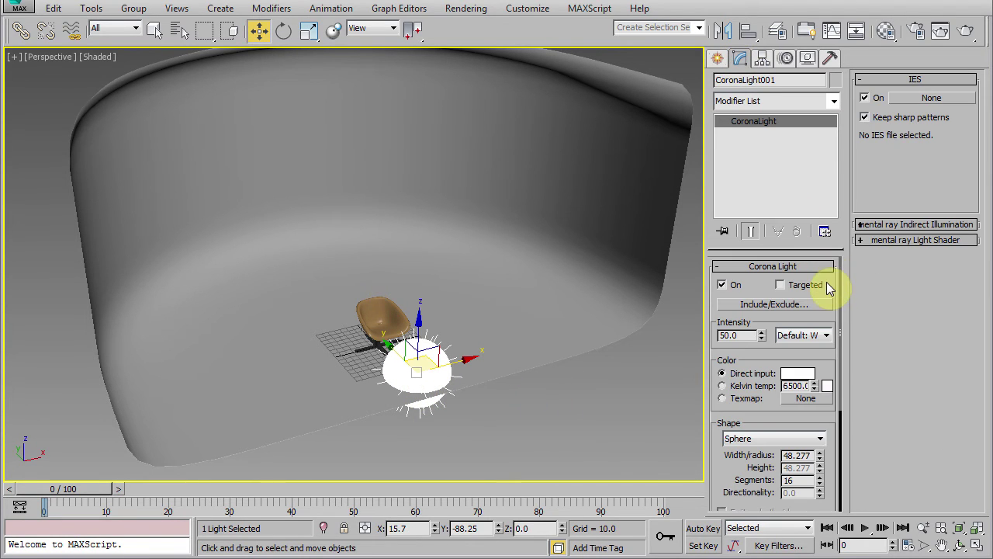
{"action": "scroll", "coordinate": [830, 281], "scroll_direction": "down", "scroll_amount": 1}
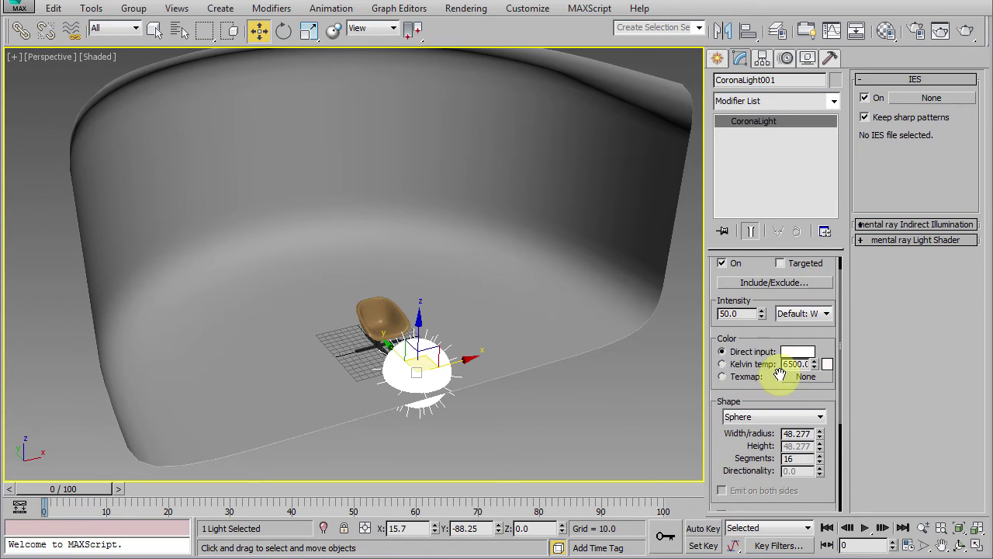
{"action": "left_click", "coordinate": [764, 417]}
{"action": "left_click", "coordinate": [742, 451]}
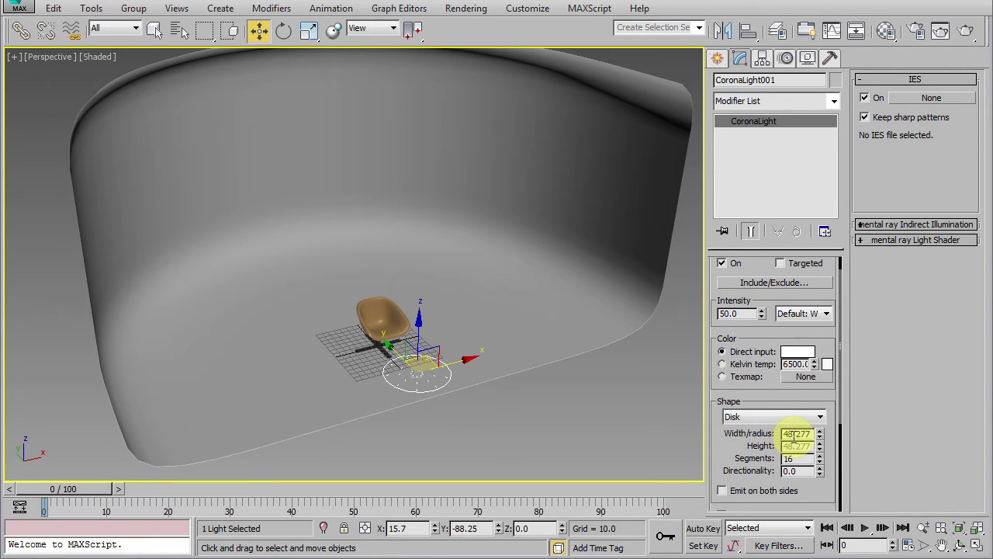
- Set the disk light radius to 100 and lift it above the chair
{"action": "type", "text": "100"}
{"action": "key", "text": "Return"}
{"action": "right_click", "coordinate": [422, 326]}
{"action": "key", "text": "Escape"}
{"action": "left_click_drag", "start_coordinate": [418, 309], "coordinate": [420, 213]}
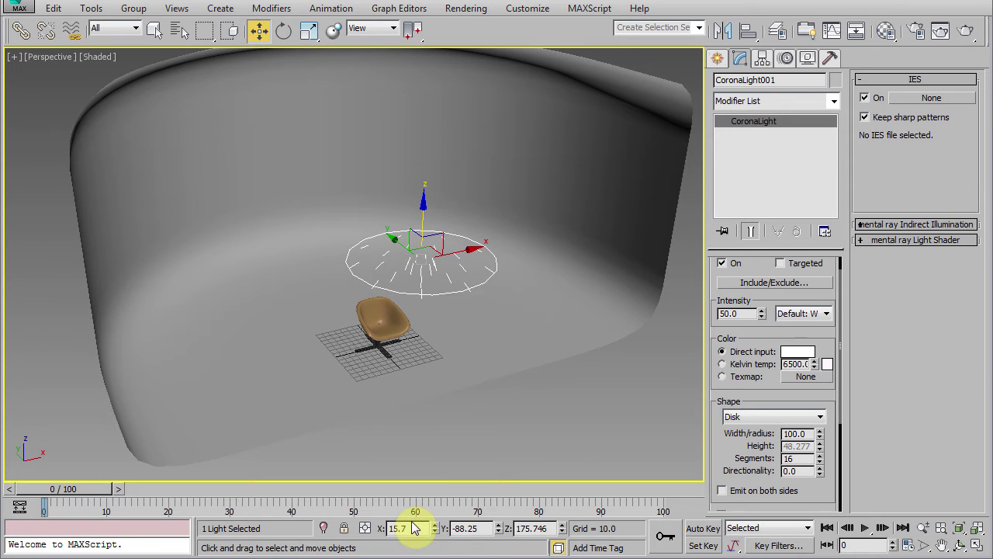
- Position the disk light at X 0, Y -30, Z 330
{"action": "double_click", "coordinate": [382, 528]}
{"action": "type", "text": "0"}
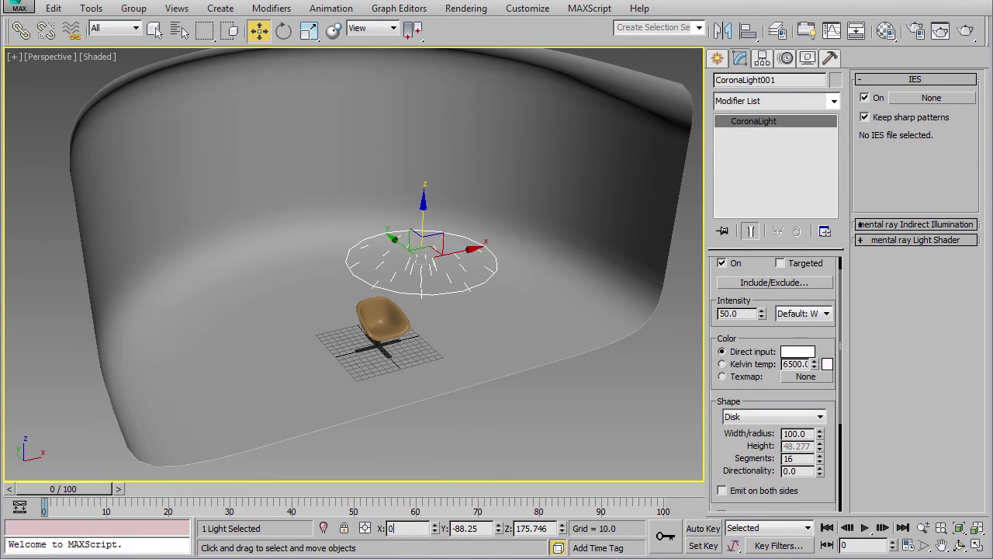
{"action": "double_click", "coordinate": [466, 528]}
{"action": "key", "text": "BackSpace"}
{"action": "type", "text": "-30"}
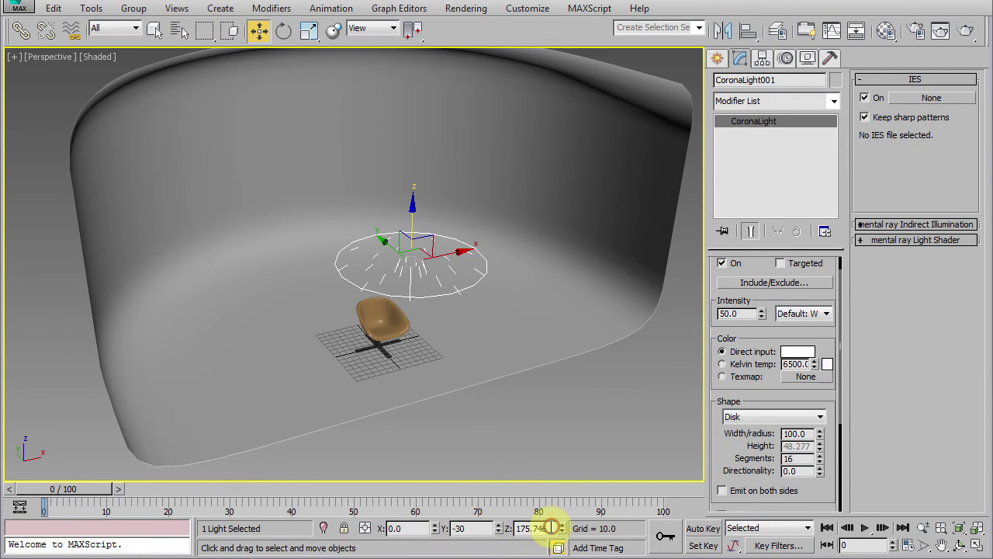
{"action": "key", "text": "Tab"}
{"action": "type", "text": "0"}
{"action": "key", "text": "Return"}
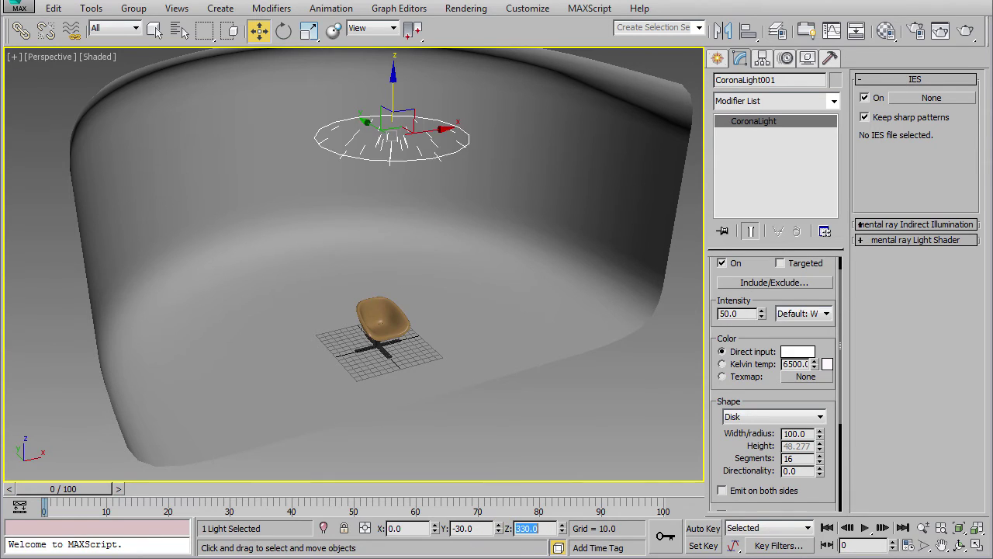
- Lower the Corona light intensity from 50 to 5
{"action": "left_click_drag", "start_coordinate": [745, 313], "coordinate": [715, 313]}
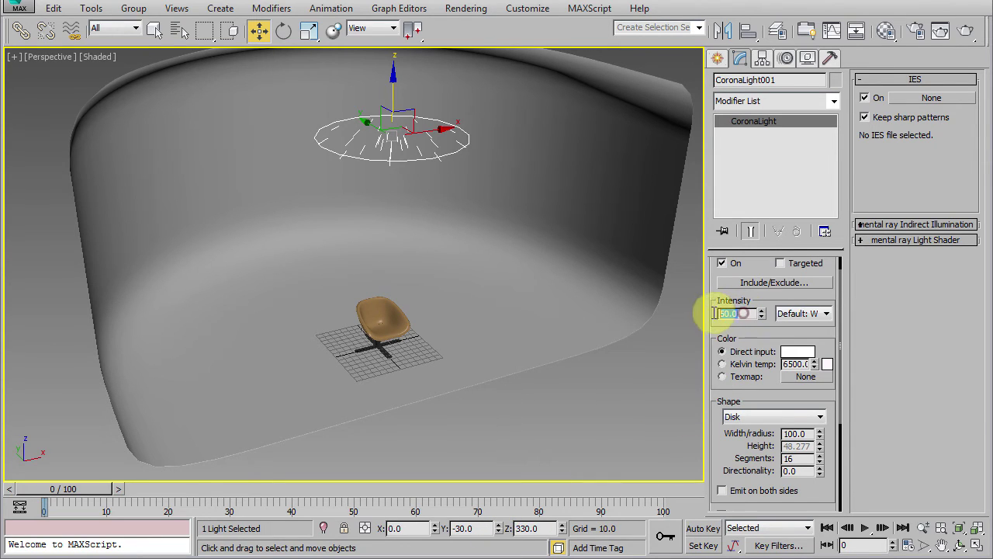
{"action": "type", "text": "5"}
{"action": "key", "text": "Return"}
{"action": "left_click_drag", "start_coordinate": [734, 318], "coordinate": [748, 167]}
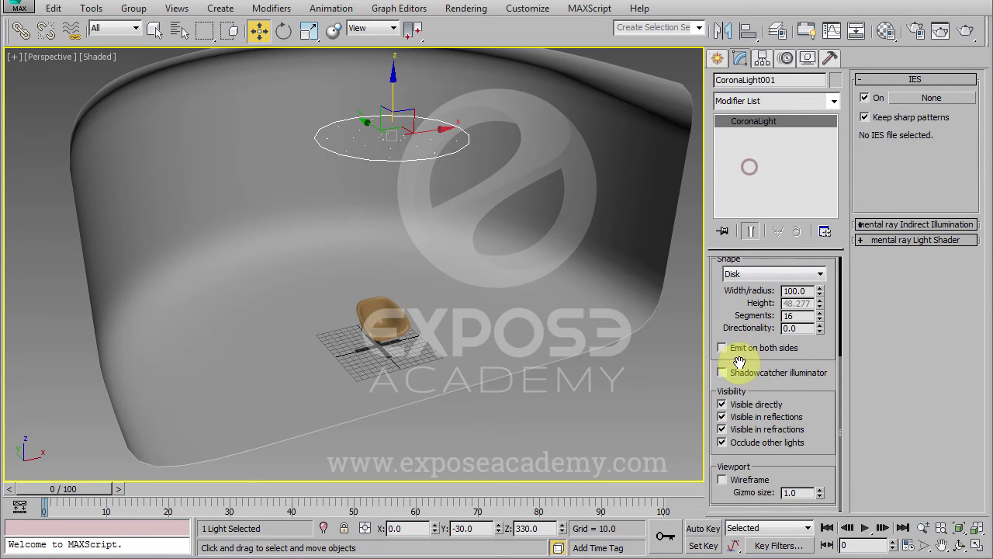
- Turn off the disk light's Visible directly and Occlude other lights options
{"action": "left_click", "coordinate": [740, 409]}
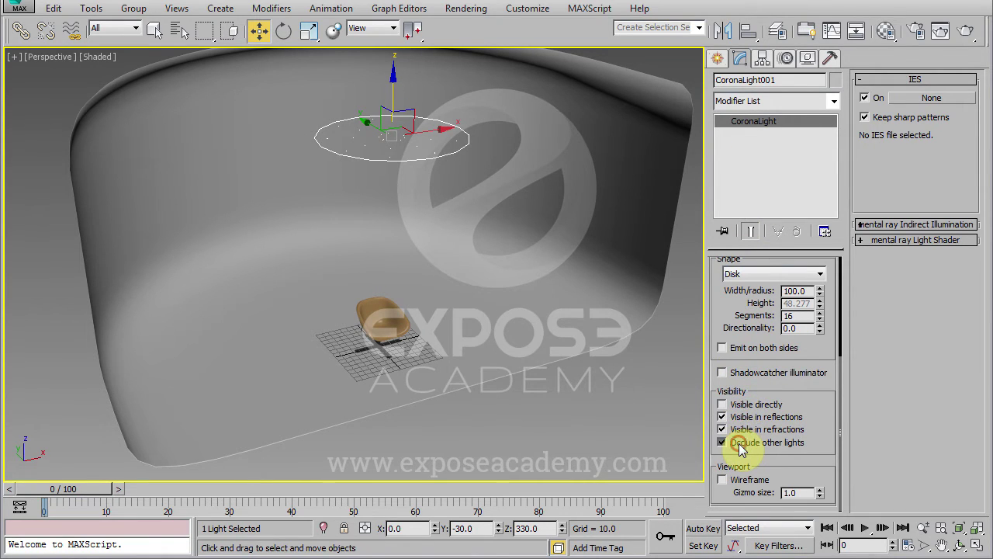
{"action": "left_click", "coordinate": [740, 445]}
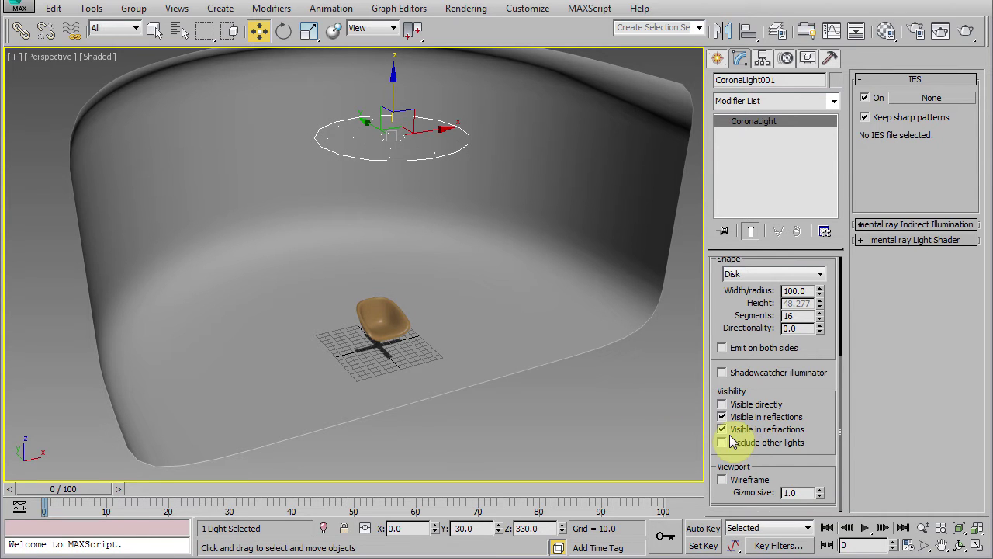
{"action": "mouse_move", "coordinate": [504, 271]}
{"action": "middle_mouse_down", "text": "alt"}
{"action": "mouse_move", "coordinate": [525, 300]}
{"action": "mouse_move", "coordinate": [480, 306]}
{"action": "mouse_move", "coordinate": [443, 282]}
{"action": "mouse_move", "coordinate": [455, 266]}
{"action": "middle_mouse_up", "text": "alt"}
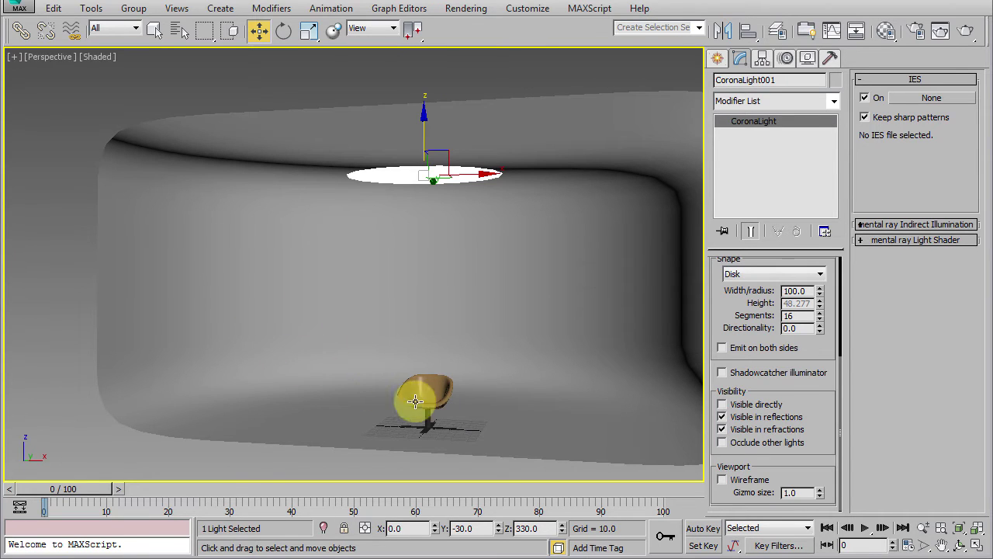
{"action": "mouse_move", "coordinate": [412, 390]}
{"action": "middle_mouse_down", "text": "alt"}
{"action": "mouse_move", "coordinate": [470, 399]}
{"action": "mouse_move", "coordinate": [399, 381]}
{"action": "middle_mouse_up", "text": "alt"}
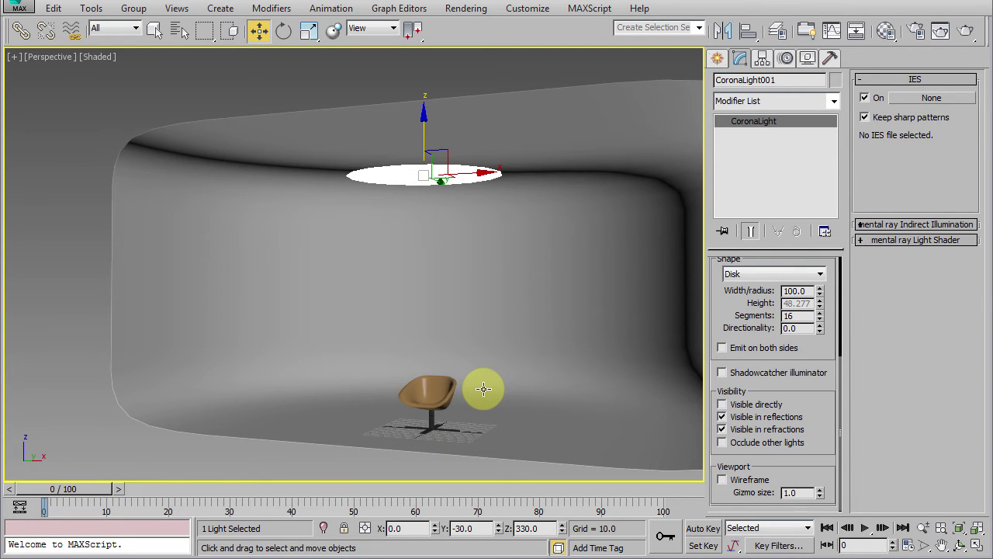
{"action": "middle_click_drag", "start_coordinate": [473, 359], "coordinate": [497, 366], "text": "alt"}
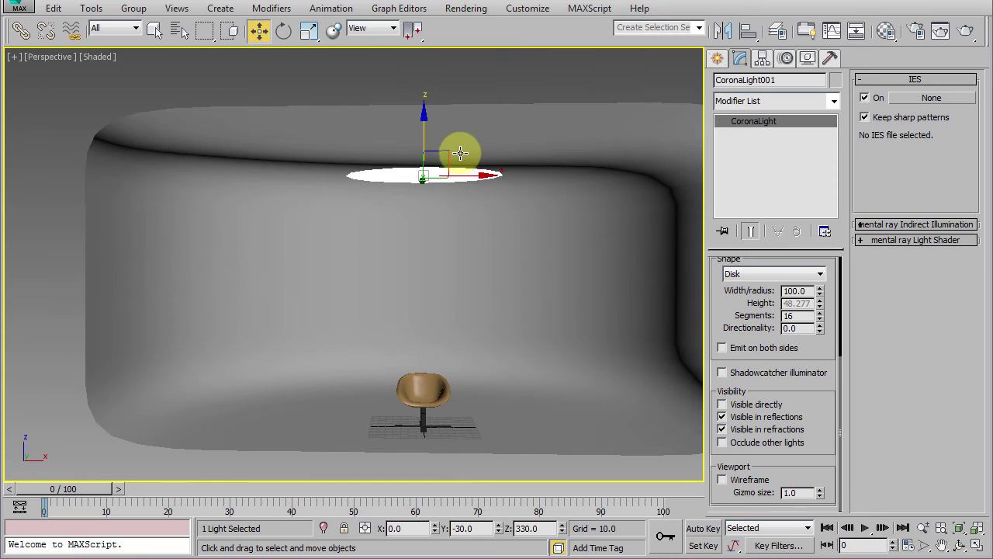
- Make a copy of the disk light, placing it down and to the left of the original
{"action": "left_click_drag", "start_coordinate": [446, 154], "coordinate": [301, 266], "text": "shift"}
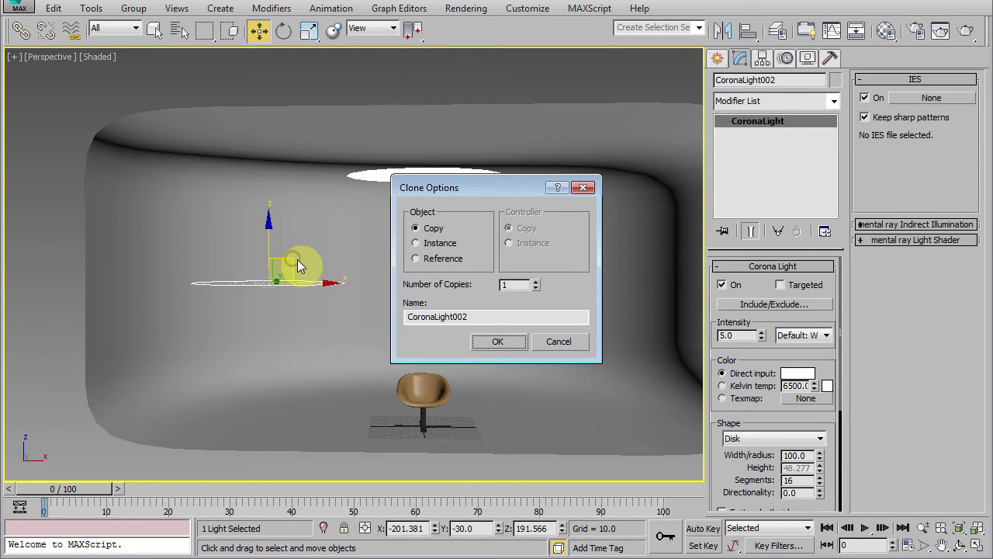
{"action": "left_click", "coordinate": [497, 341]}
{"action": "mouse_move", "coordinate": [398, 350]}
{"action": "middle_mouse_down", "text": "alt"}
{"action": "mouse_move", "coordinate": [359, 368]}
{"action": "mouse_move", "coordinate": [400, 375]}
{"action": "middle_mouse_up", "text": "alt"}
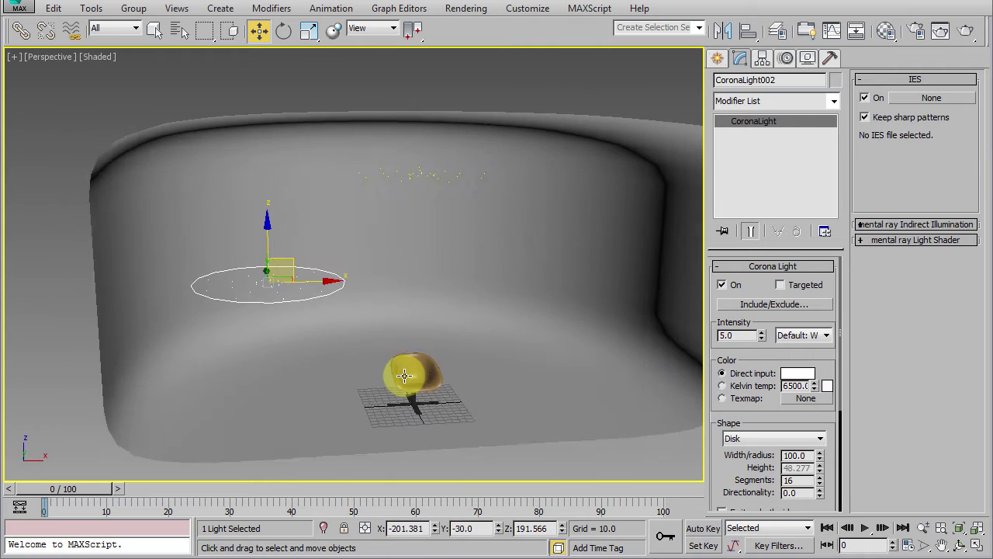
- Position the copied light, CoronaLight002, at X -300, Y -30, Z 160
{"action": "double_click", "coordinate": [425, 527]}
{"action": "type", "text": "-"}
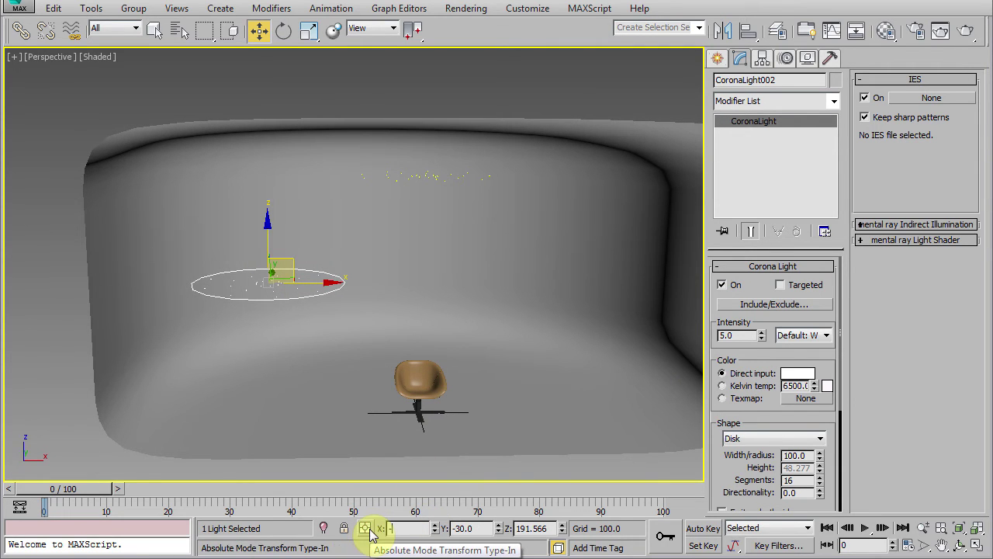
{"action": "type", "text": "300"}
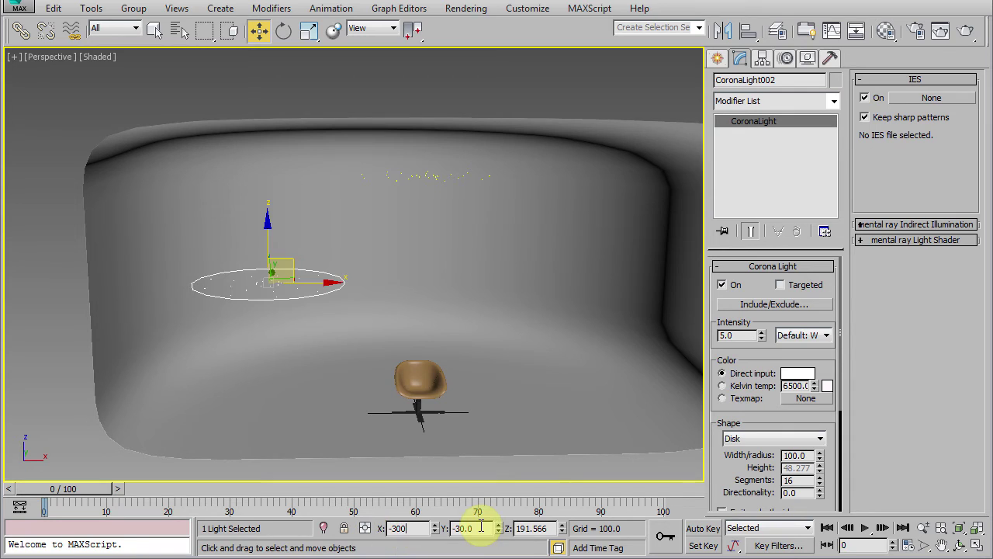
{"action": "double_click", "coordinate": [479, 527]}
{"action": "type", "text": "-"}
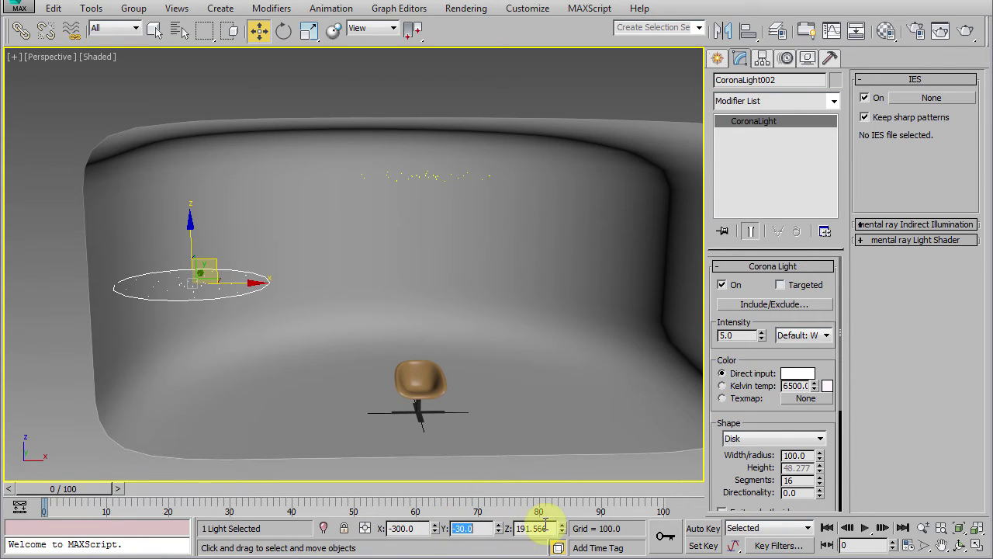
{"action": "double_click", "coordinate": [511, 527]}
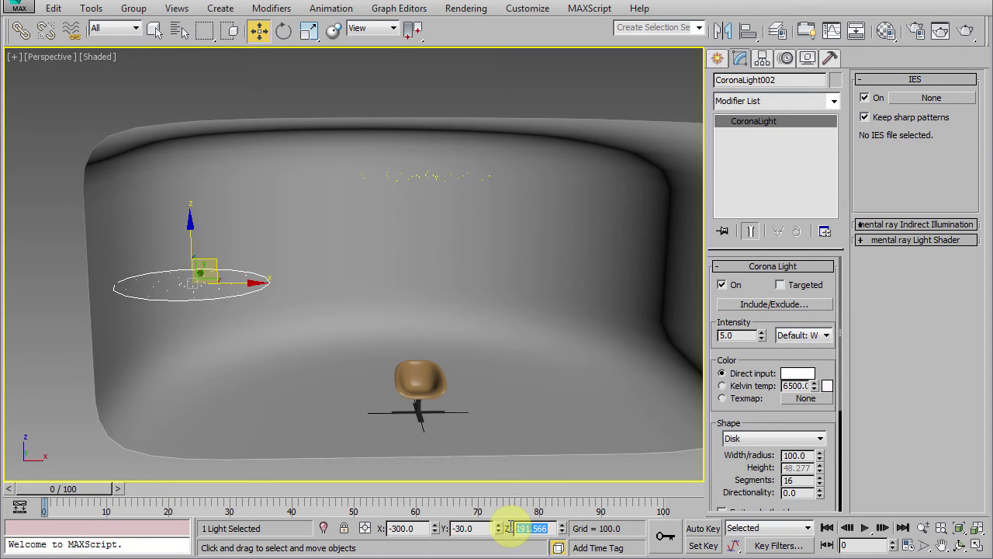
{"action": "type", "text": "160"}
{"action": "key", "text": "Return"}
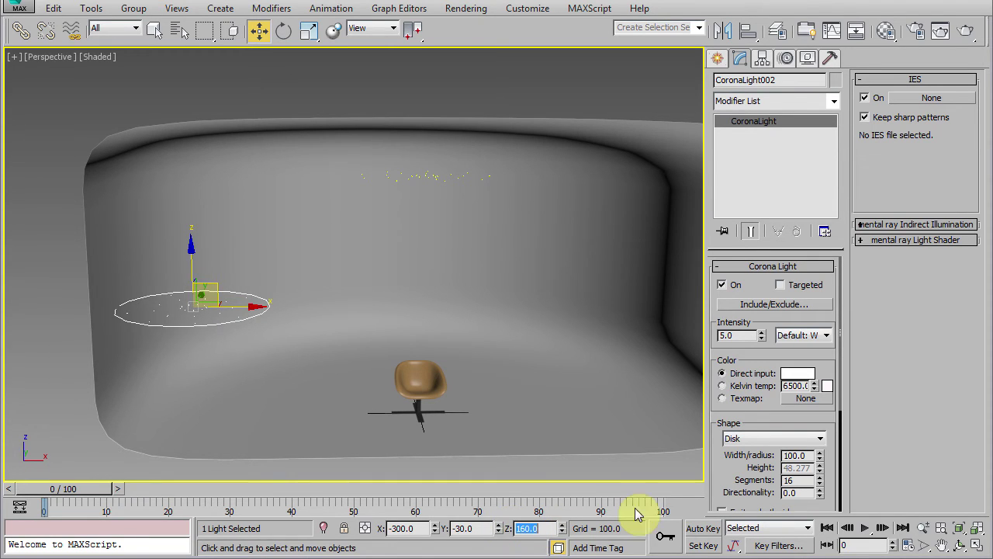
{"action": "double_click", "coordinate": [737, 335]}
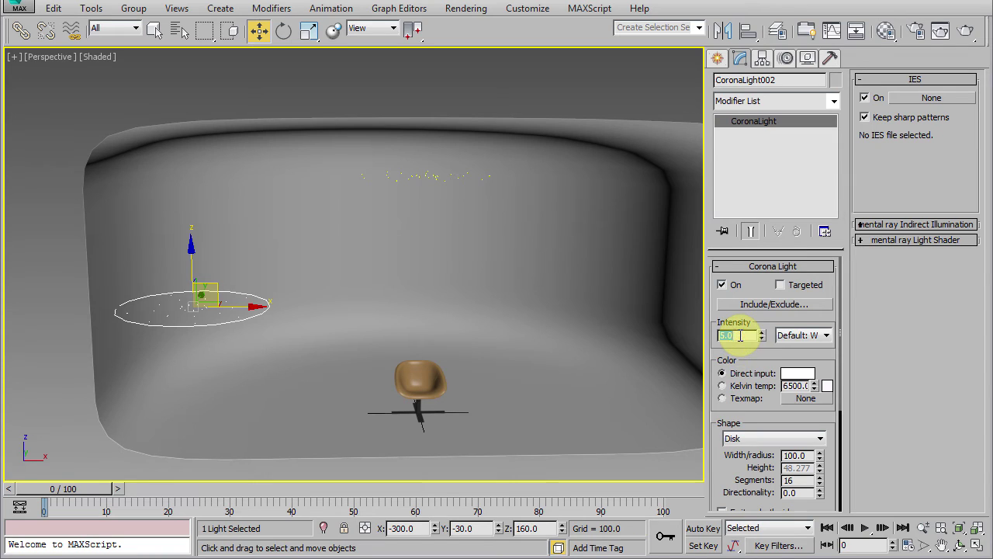
{"action": "type", "text": "20"}
- Colour CoronaLight002 warm peach (hue 25, saturation 80) and select its aiming target
{"action": "left_click", "coordinate": [798, 374]}
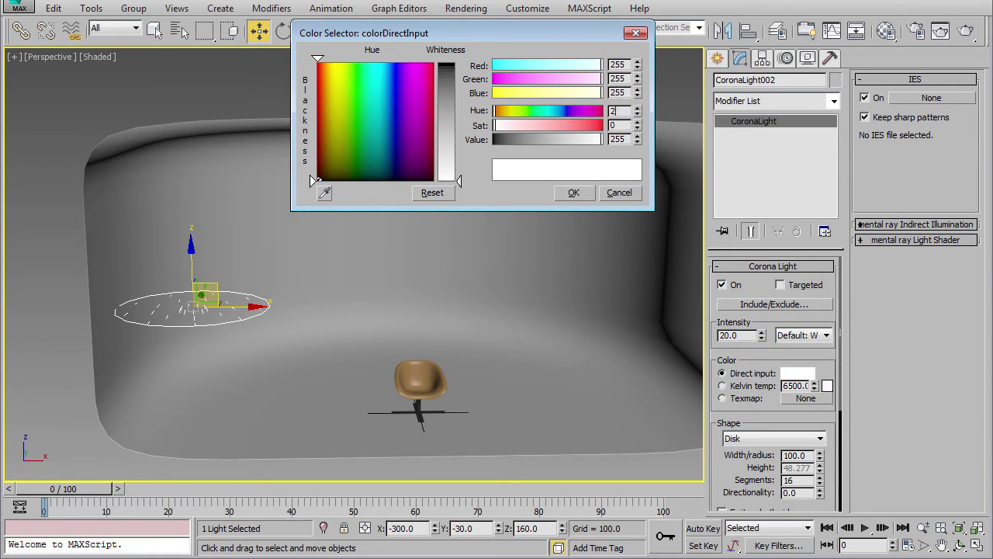
{"action": "type", "text": "25"}
{"action": "key", "text": "Tab"}
{"action": "type", "text": "80"}
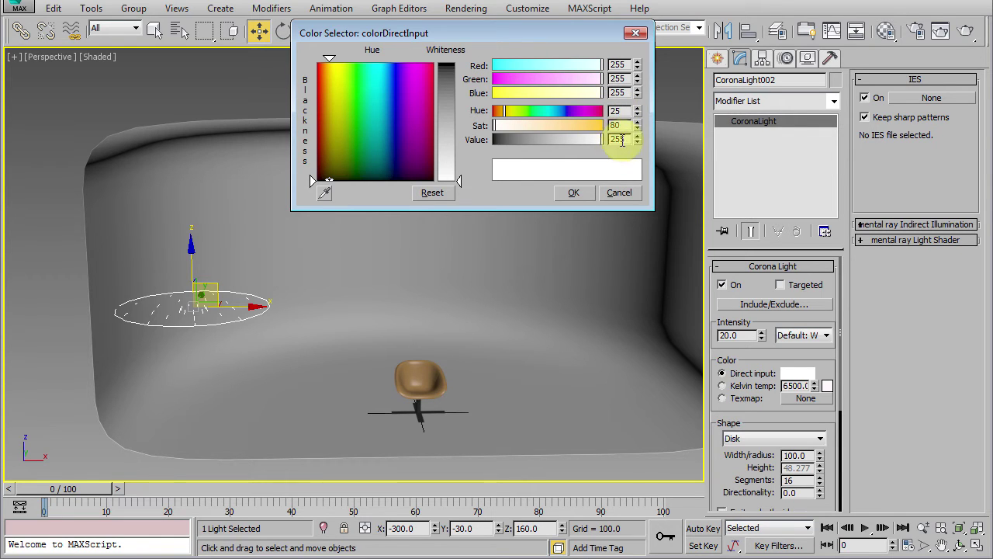
{"action": "left_click", "coordinate": [573, 192]}
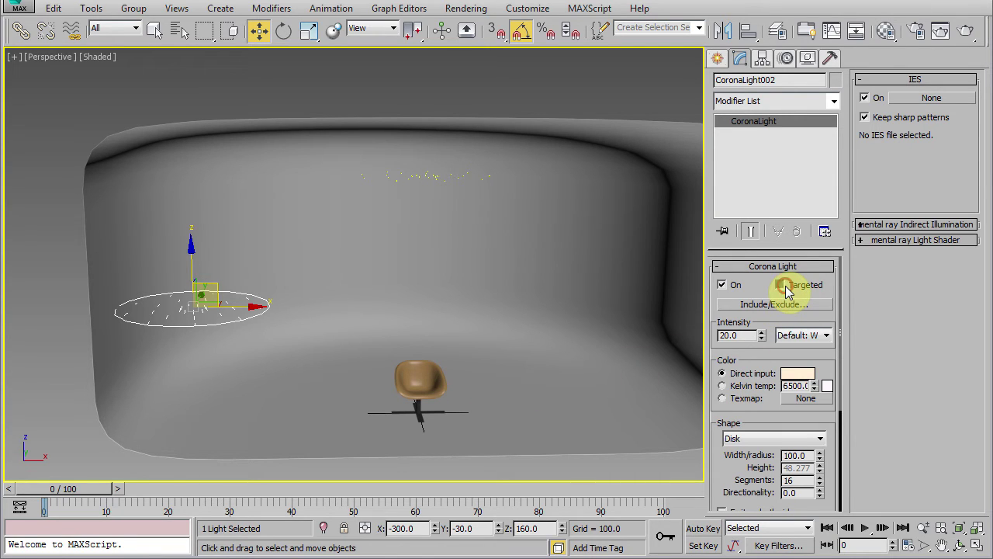
{"action": "right_click", "coordinate": [222, 315]}
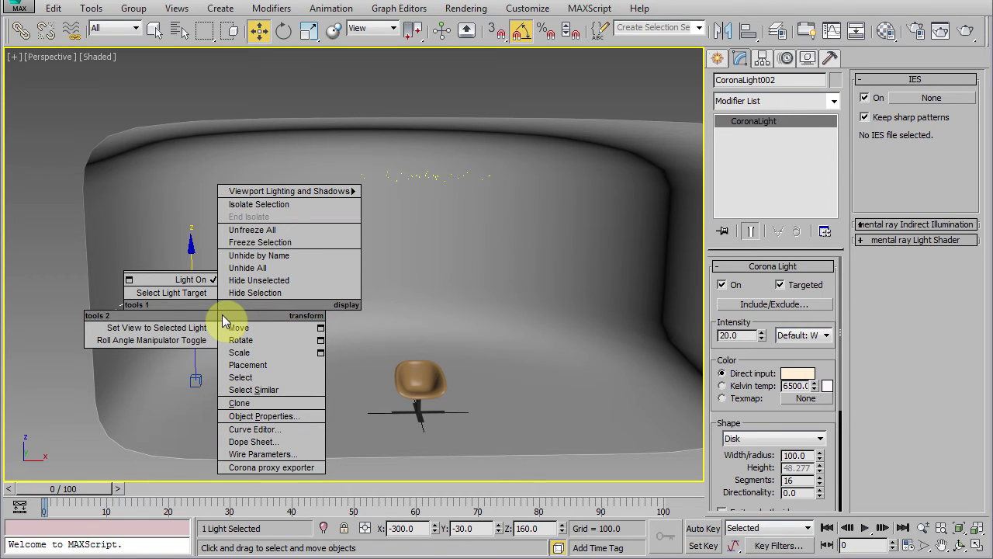
{"action": "left_click", "coordinate": [192, 292]}
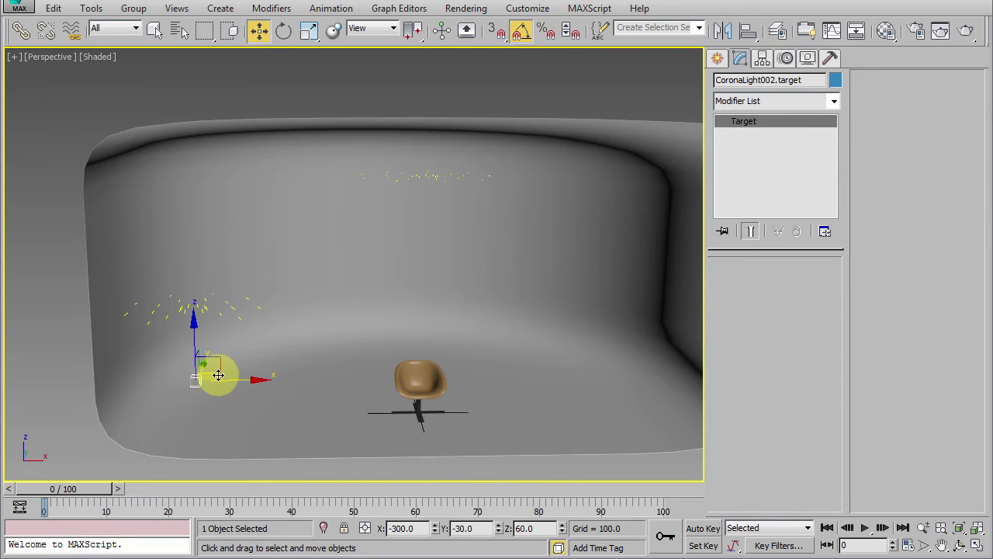
- Reset the light target's position spinners to 0 so the warm light aims at the chair
{"action": "left_click_drag", "start_coordinate": [218, 375], "coordinate": [315, 390]}
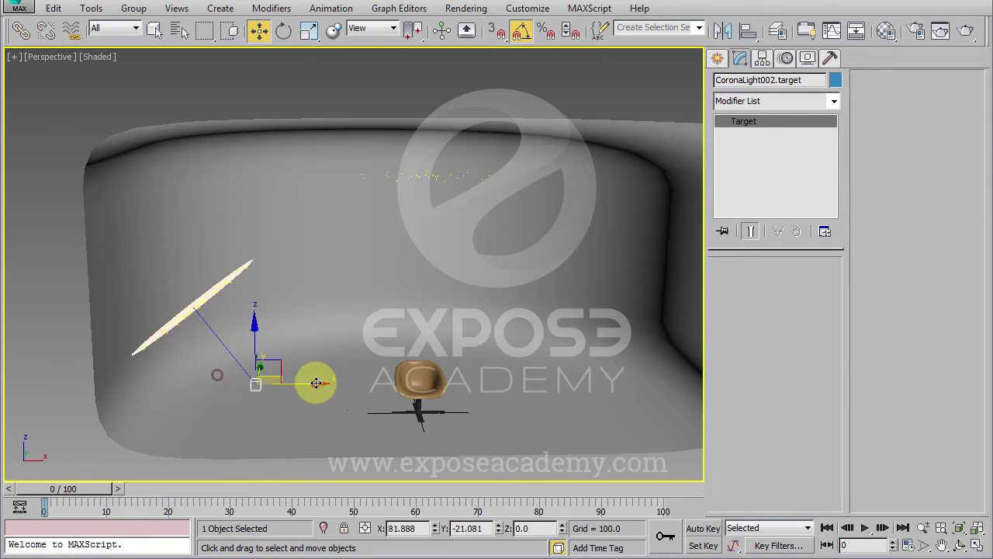
{"action": "right_click", "coordinate": [437, 532]}
{"action": "right_click", "coordinate": [500, 529]}
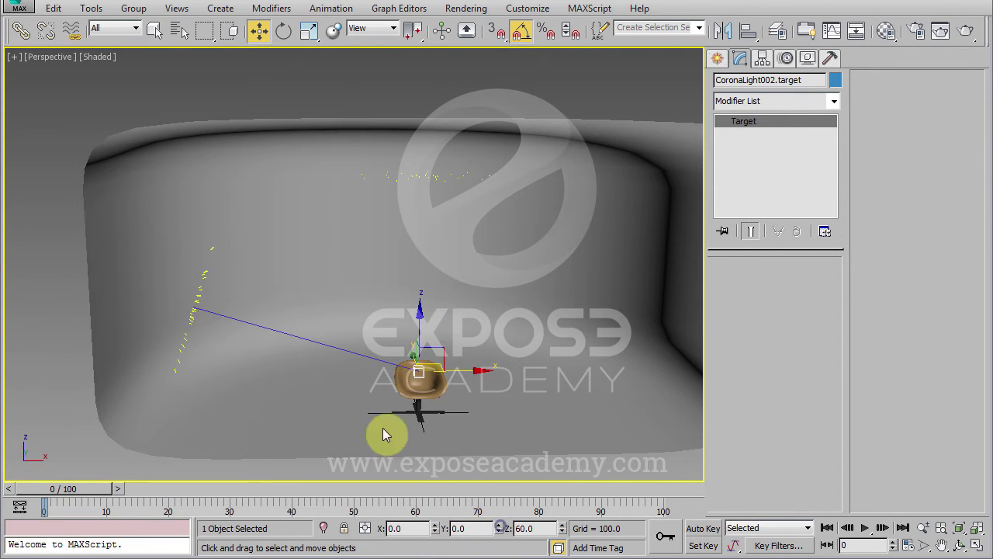
{"action": "mouse_move", "coordinate": [362, 410]}
{"action": "middle_mouse_down", "text": "alt"}
{"action": "mouse_move", "coordinate": [254, 408]}
{"action": "mouse_move", "coordinate": [318, 406]}
{"action": "mouse_move", "coordinate": [507, 497]}
{"action": "middle_mouse_up", "text": "alt"}
{"action": "right_click", "coordinate": [562, 529]}
{"action": "left_click_drag", "start_coordinate": [489, 417], "coordinate": [494, 419]}
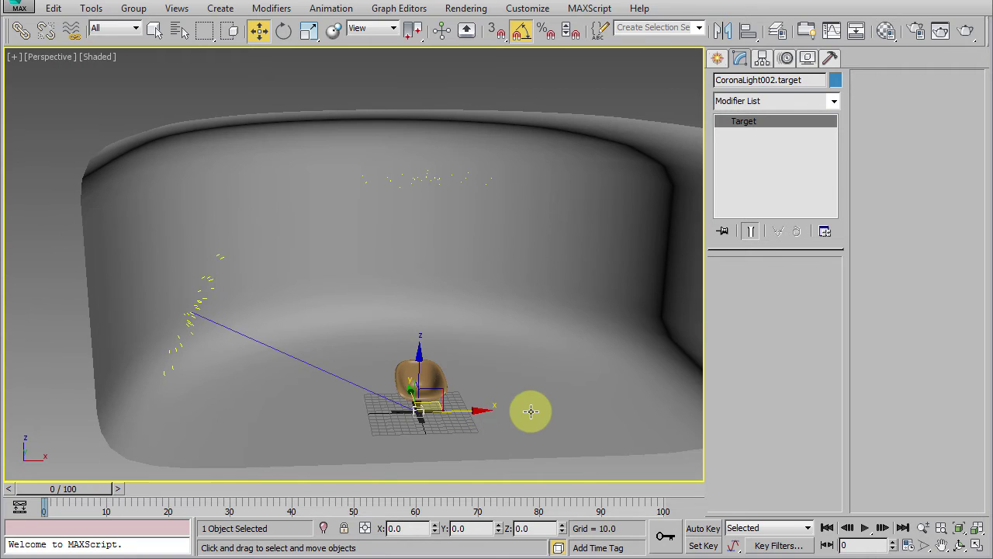
- Select the warm disk light and drag a copy of it over to the right side
{"action": "middle_click_drag", "start_coordinate": [496, 408], "coordinate": [247, 325], "text": "alt"}
{"action": "left_click", "coordinate": [170, 273]}
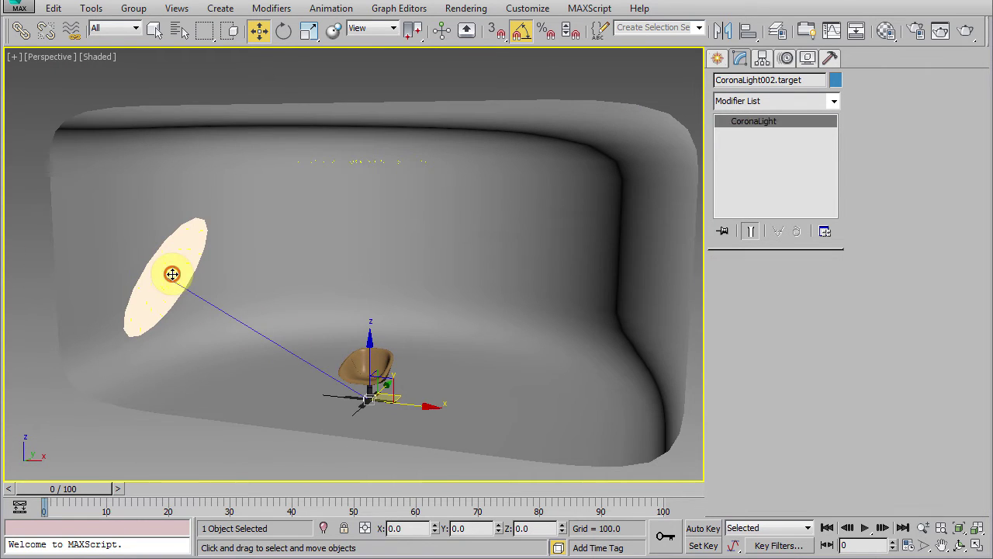
{"action": "middle_click_drag", "start_coordinate": [171, 343], "coordinate": [204, 303], "text": "alt"}
{"action": "left_click_drag", "start_coordinate": [198, 288], "coordinate": [561, 322], "text": "shift"}
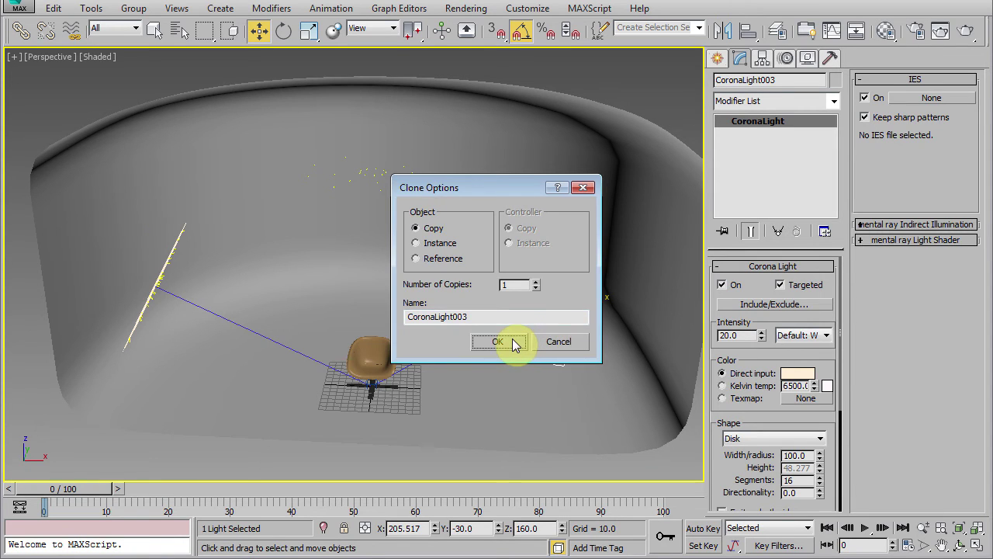
- Create the third light, CoronaLight003, and place it at X 200, Y 140, Z 60
{"action": "left_click", "coordinate": [498, 341]}
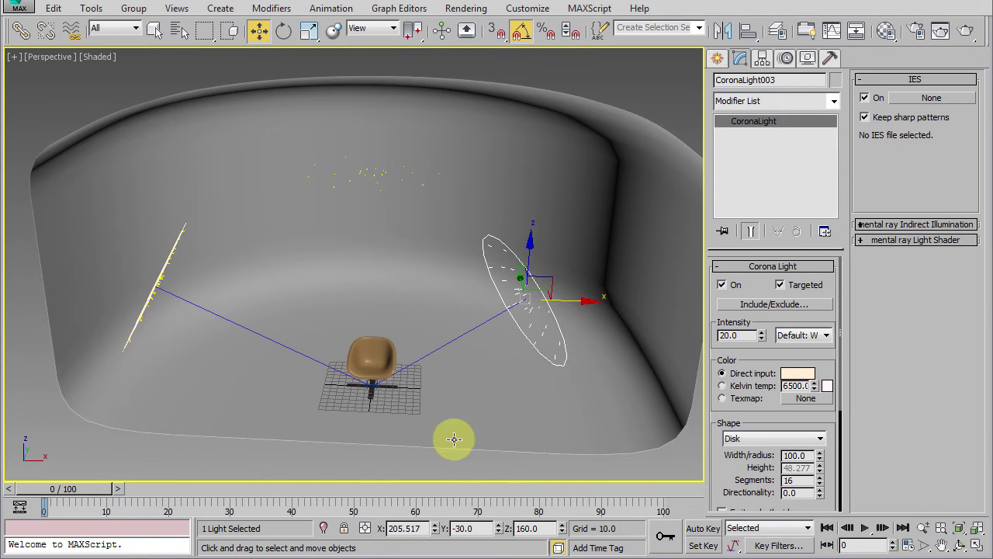
{"action": "double_click", "coordinate": [417, 526]}
{"action": "type", "text": "200"}
{"action": "left_click_drag", "start_coordinate": [480, 527], "coordinate": [448, 528]}
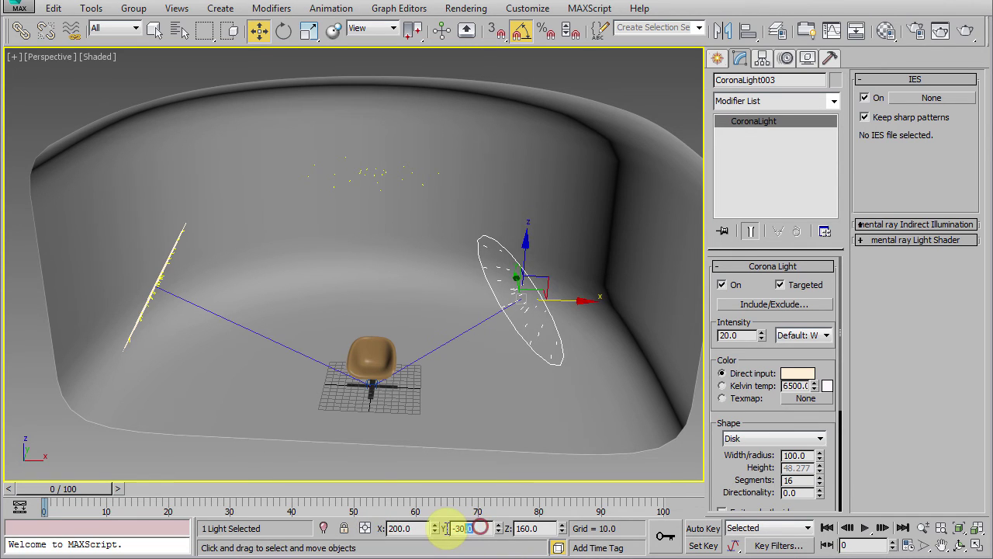
{"action": "type", "text": "140"}
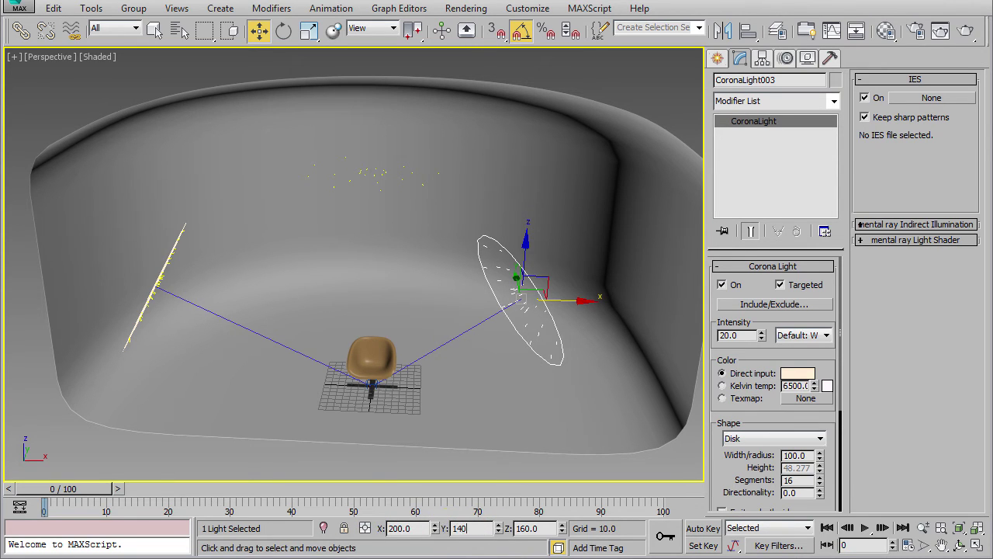
{"action": "left_click_drag", "start_coordinate": [547, 527], "coordinate": [504, 530]}
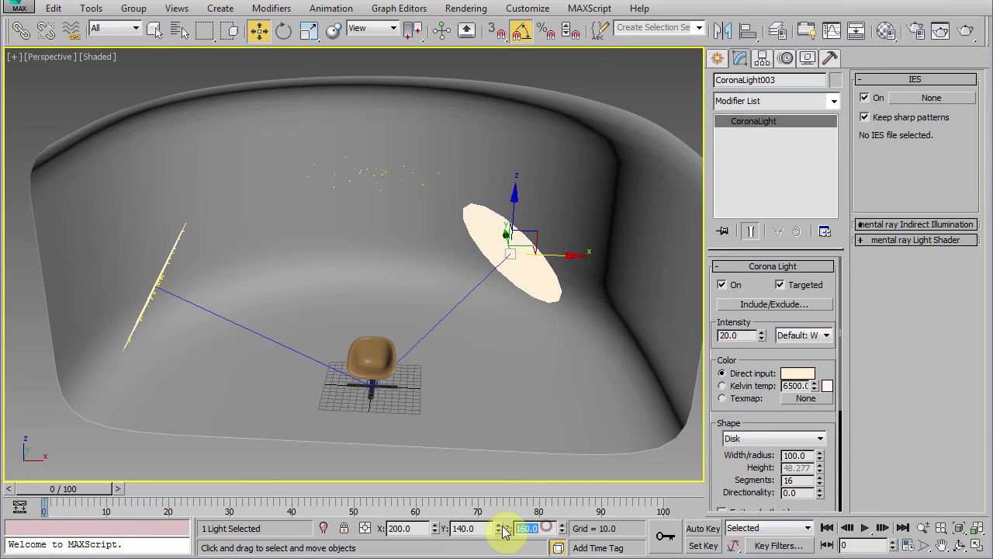
{"action": "type", "text": "50"}
{"action": "key", "text": "Return"}
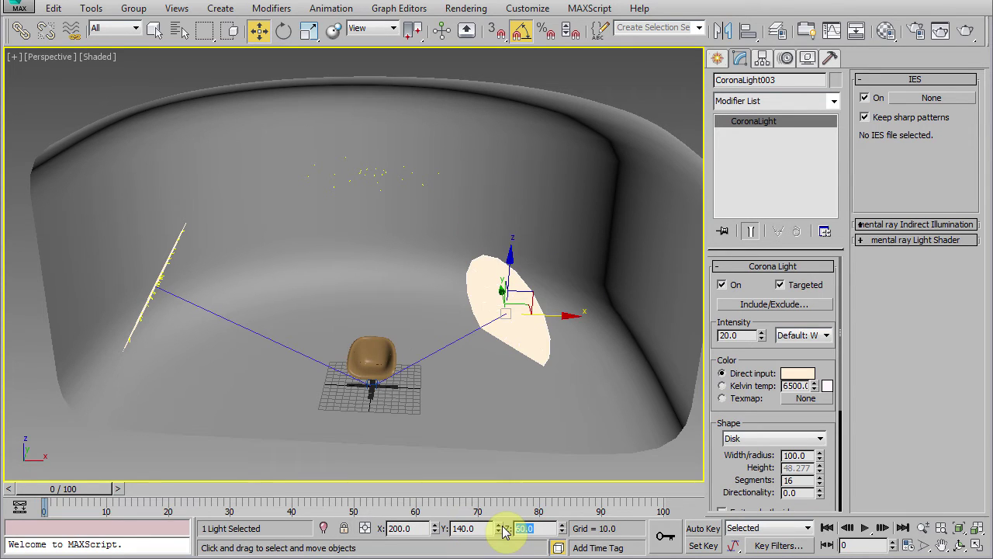
{"action": "left_click_drag", "start_coordinate": [744, 335], "coordinate": [712, 339]}
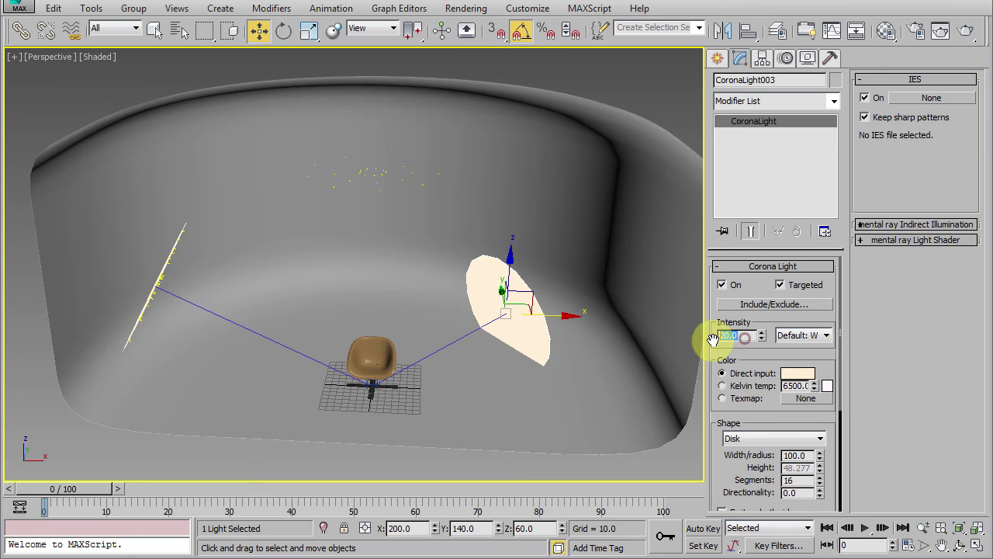
- Set the light's intensity to 120 and its colour to blue (hue 160, saturation 230, value 230)
{"action": "type", "text": "120"}
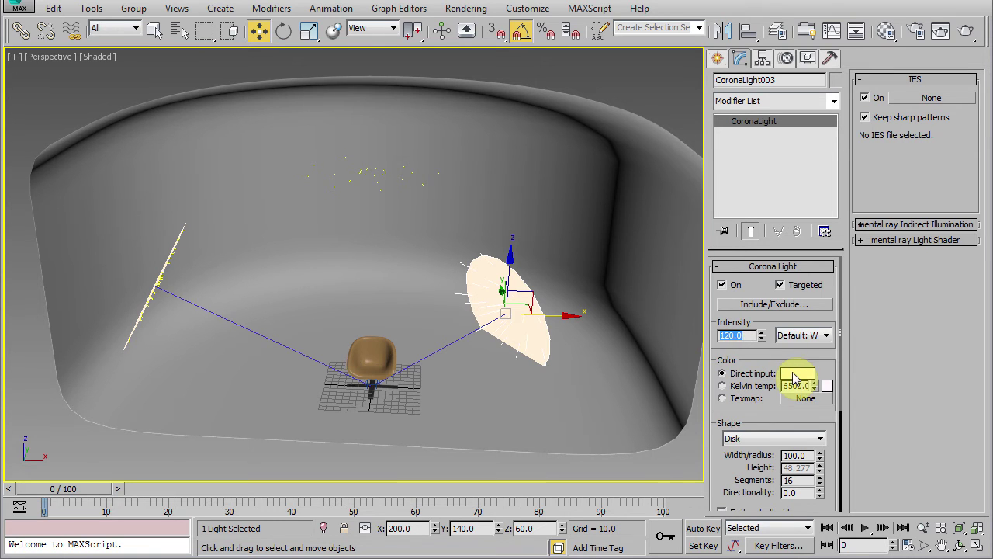
{"action": "left_click", "coordinate": [796, 374]}
{"action": "left_click_drag", "start_coordinate": [626, 110], "coordinate": [610, 114]}
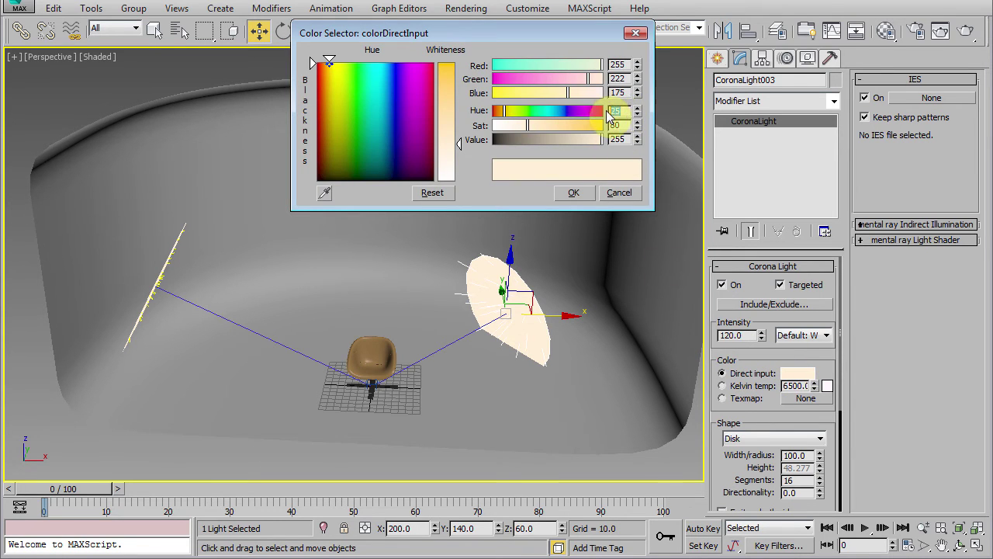
{"action": "type", "text": "160"}
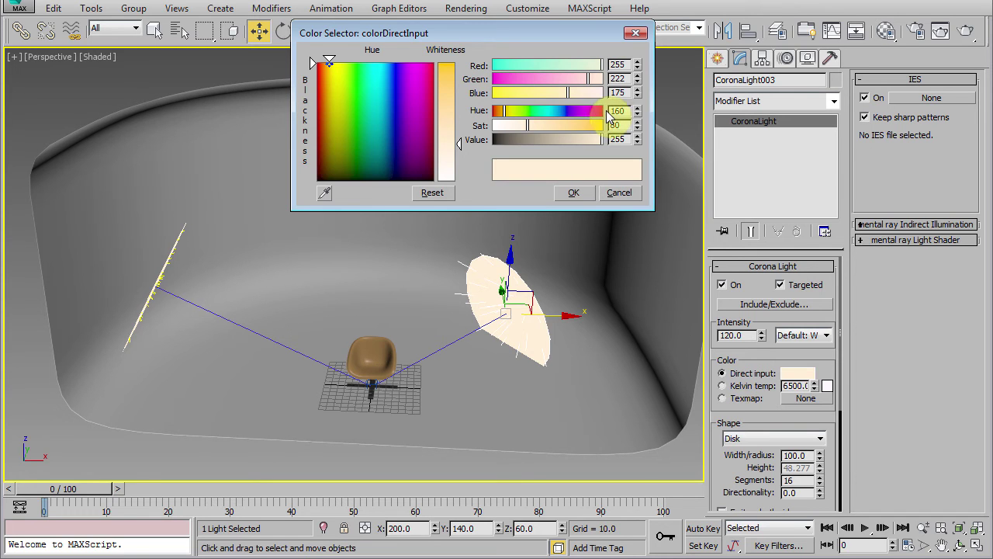
{"action": "key", "text": "Tab"}
{"action": "type", "text": "23"}
{"action": "key", "text": "Tab"}
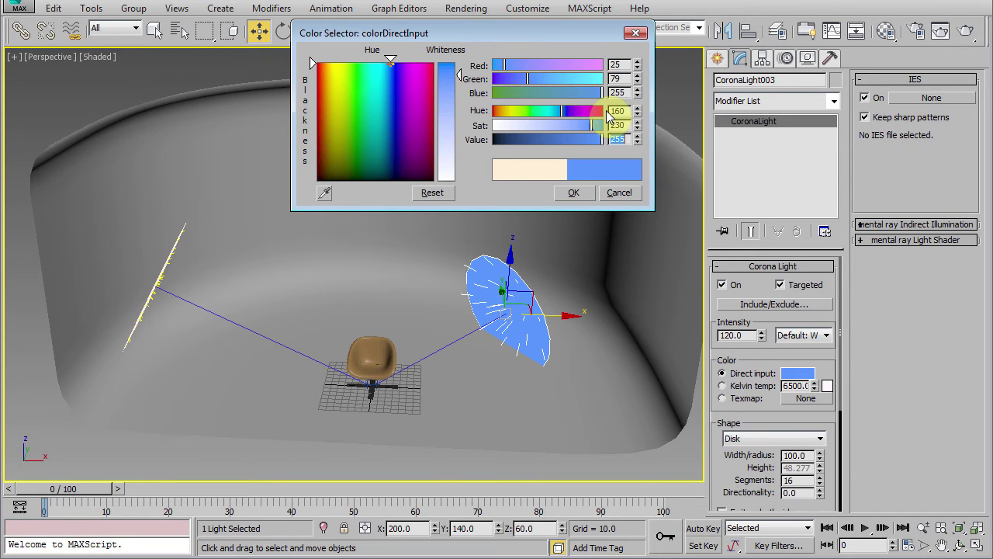
{"action": "type", "text": "23"}
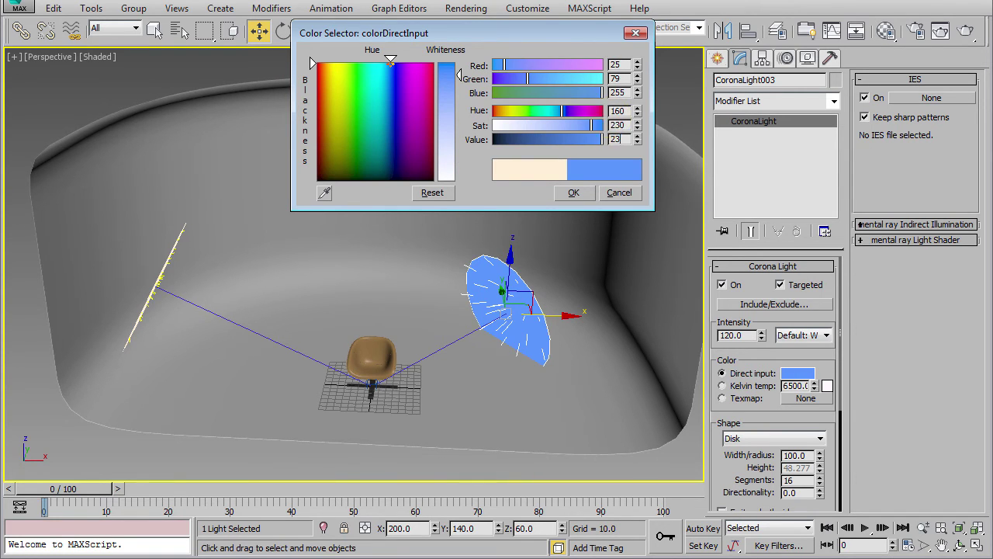
{"action": "left_click", "coordinate": [608, 117]}
{"action": "left_click", "coordinate": [573, 193]}
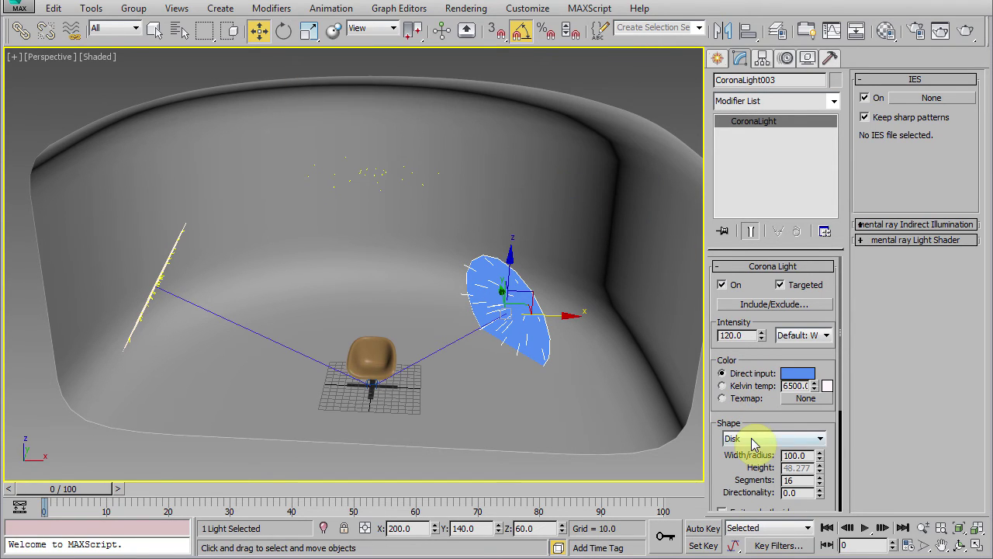
- Change the light's shape from disk to a 50 × 100 rectangle
{"action": "left_click", "coordinate": [752, 439]}
{"action": "left_click", "coordinate": [733, 463]}
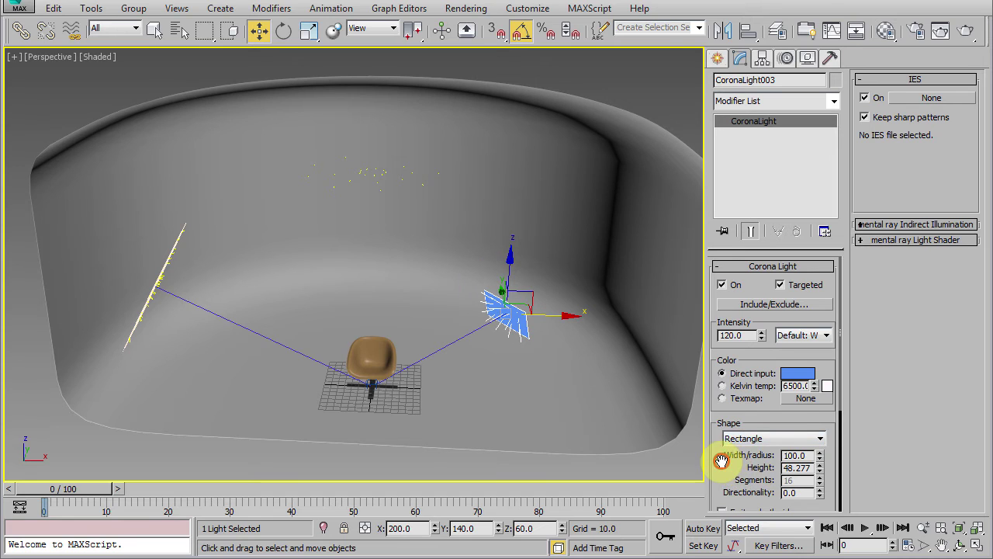
{"action": "left_click_drag", "start_coordinate": [725, 456], "coordinate": [732, 389]}
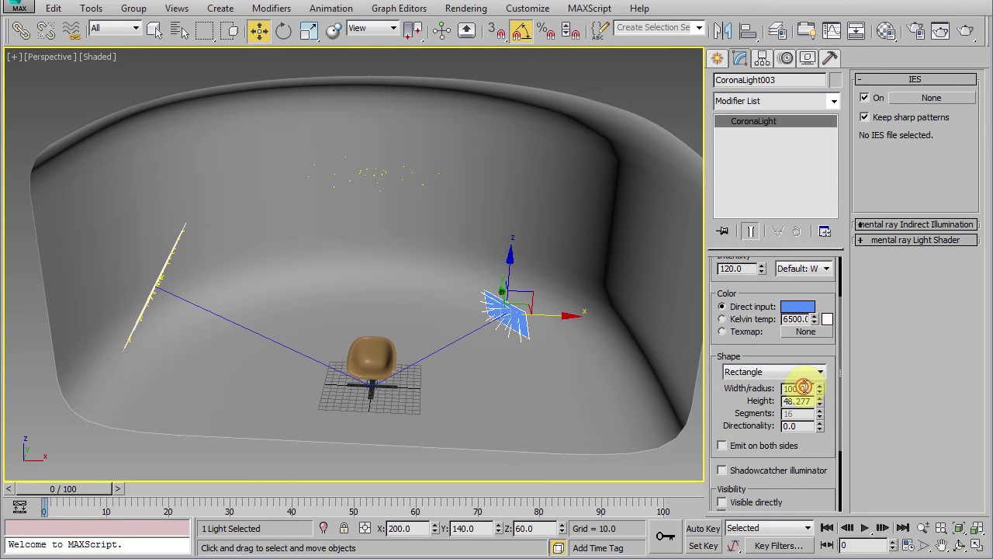
{"action": "type", "text": "50"}
{"action": "key", "text": "Tab"}
{"action": "key", "text": "Return"}
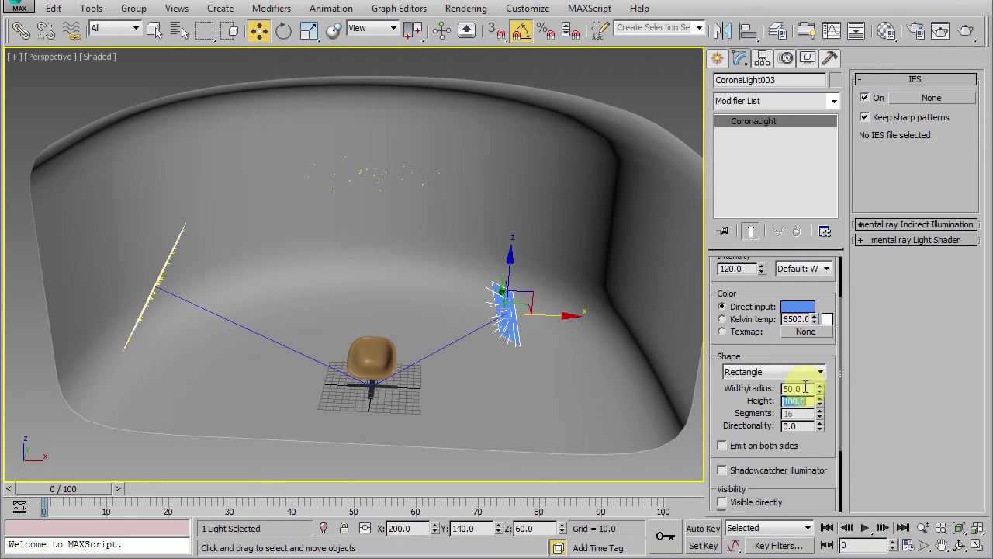
{"action": "middle_click_drag", "start_coordinate": [483, 337], "coordinate": [455, 336], "text": "alt"}
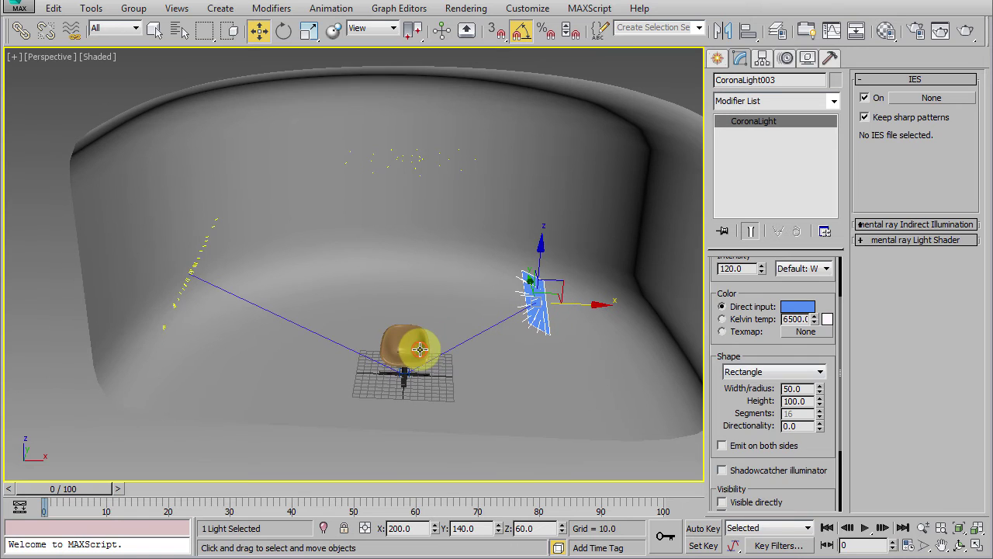
{"action": "left_click", "coordinate": [415, 349]}
- Make an instanced copy of the chair to the right of the original
{"action": "key", "text": "z"}
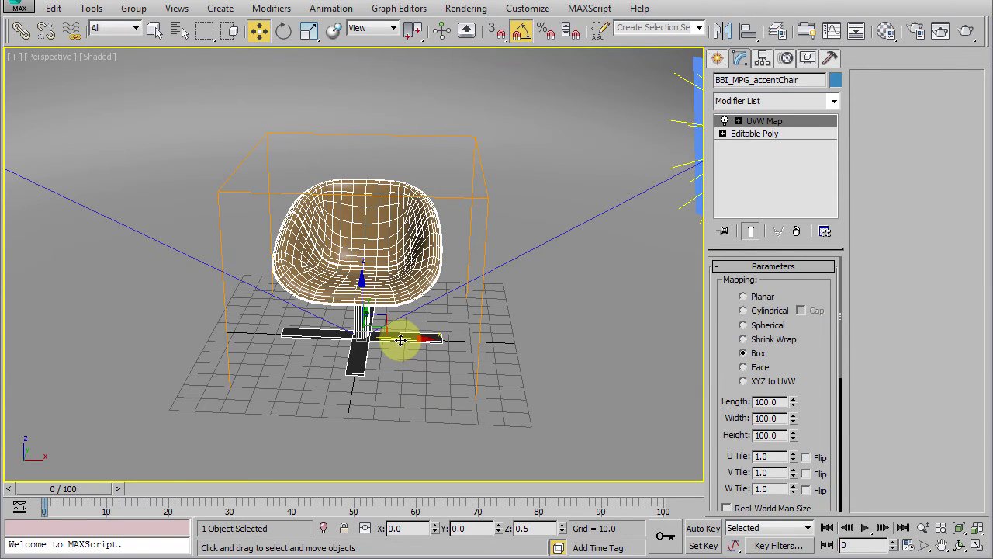
{"action": "left_click_drag", "start_coordinate": [401, 337], "coordinate": [496, 349], "text": "shift"}
{"action": "left_click", "coordinate": [435, 242]}
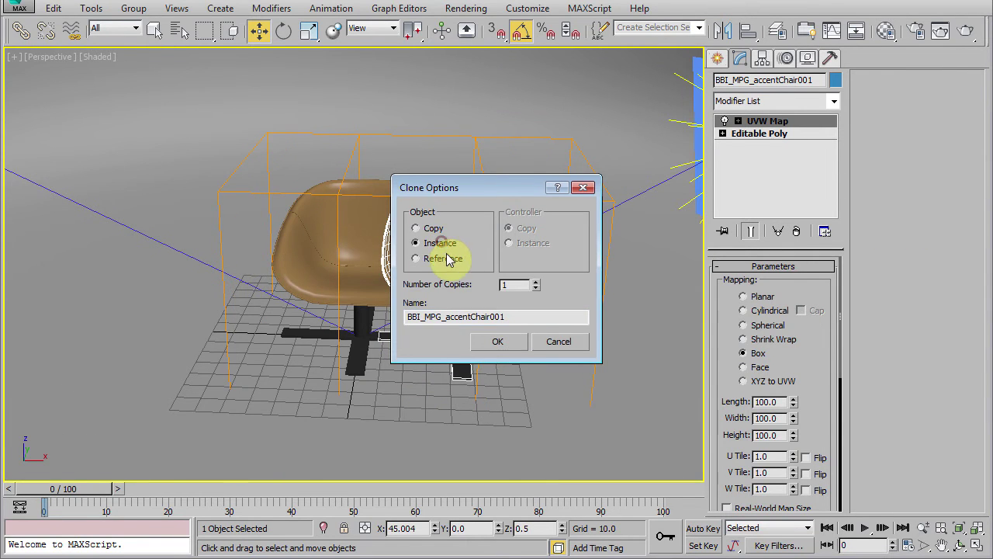
{"action": "left_click", "coordinate": [486, 347]}
- Rotate the new chair about its vertical axis, move it back and right, then deselect
{"action": "middle_click_drag", "start_coordinate": [505, 310], "coordinate": [437, 287], "text": "alt"}
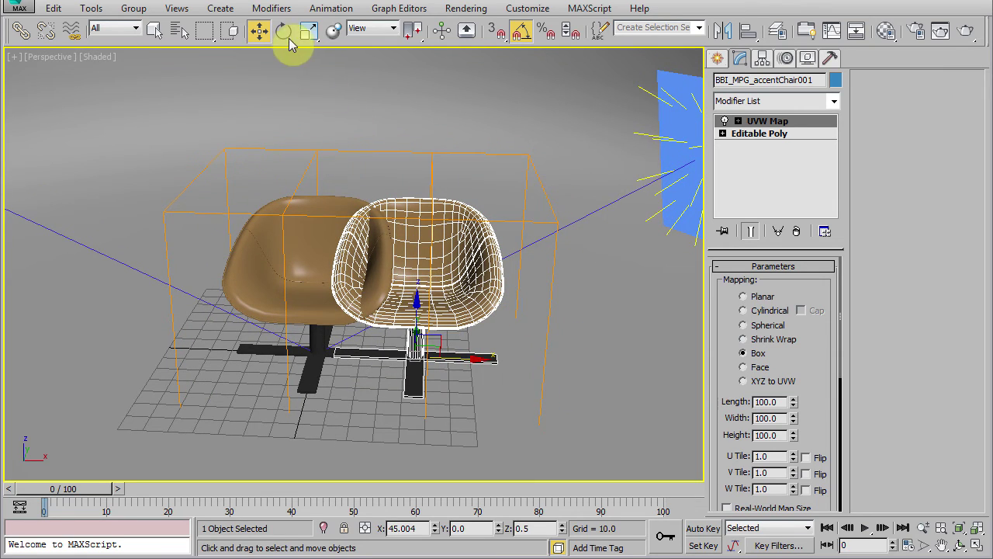
{"action": "left_click", "coordinate": [284, 31]}
{"action": "left_click_drag", "start_coordinate": [388, 382], "coordinate": [459, 321]}
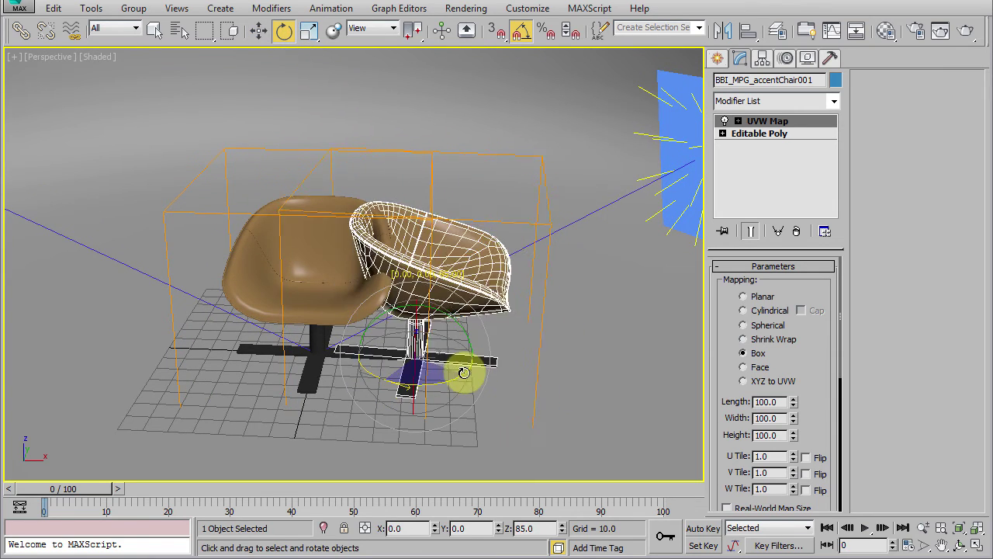
{"action": "mouse_move", "coordinate": [458, 321]}
{"action": "middle_mouse_down", "text": "alt"}
{"action": "mouse_move", "coordinate": [446, 370]}
{"action": "mouse_move", "coordinate": [545, 290]}
{"action": "middle_mouse_up", "text": "alt"}
{"action": "right_click", "coordinate": [549, 291]}
{"action": "left_click", "coordinate": [569, 370]}
{"action": "middle_click_drag", "start_coordinate": [473, 349], "coordinate": [463, 329], "text": "alt"}
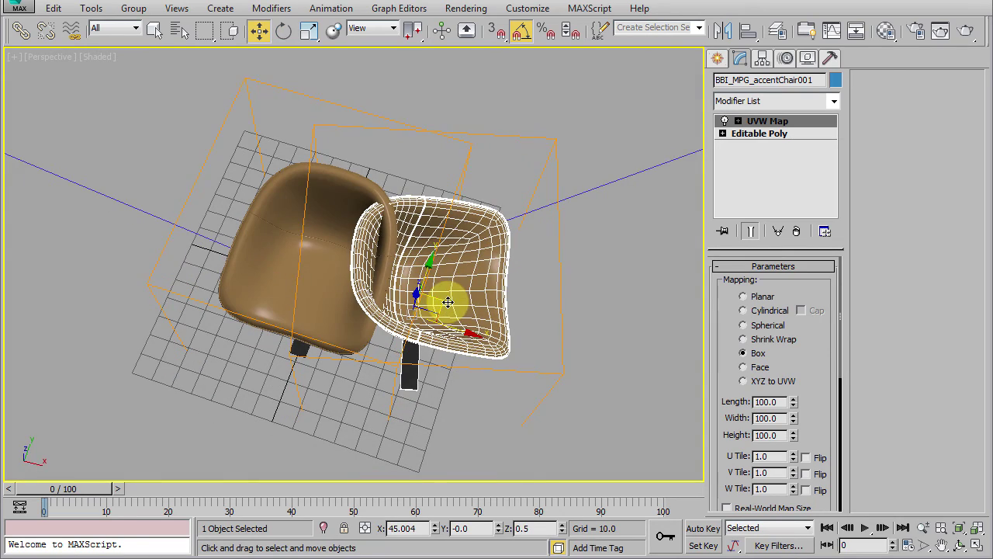
{"action": "left_click_drag", "start_coordinate": [443, 300], "coordinate": [487, 228]}
{"action": "mouse_move", "coordinate": [453, 367]}
{"action": "middle_mouse_down", "text": "alt"}
{"action": "mouse_move", "coordinate": [457, 313]}
{"action": "mouse_move", "coordinate": [409, 312]}
{"action": "middle_mouse_up", "text": "alt"}
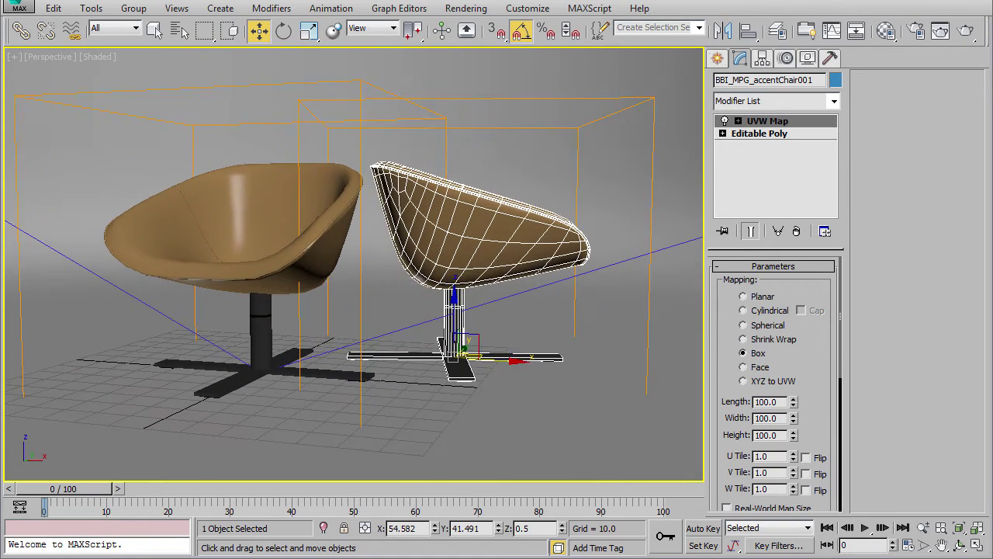
{"action": "middle_click_drag", "start_coordinate": [409, 313], "coordinate": [390, 326], "text": "alt"}
{"action": "scroll", "coordinate": [391, 327], "scroll_direction": "up", "scroll_amount": 2}
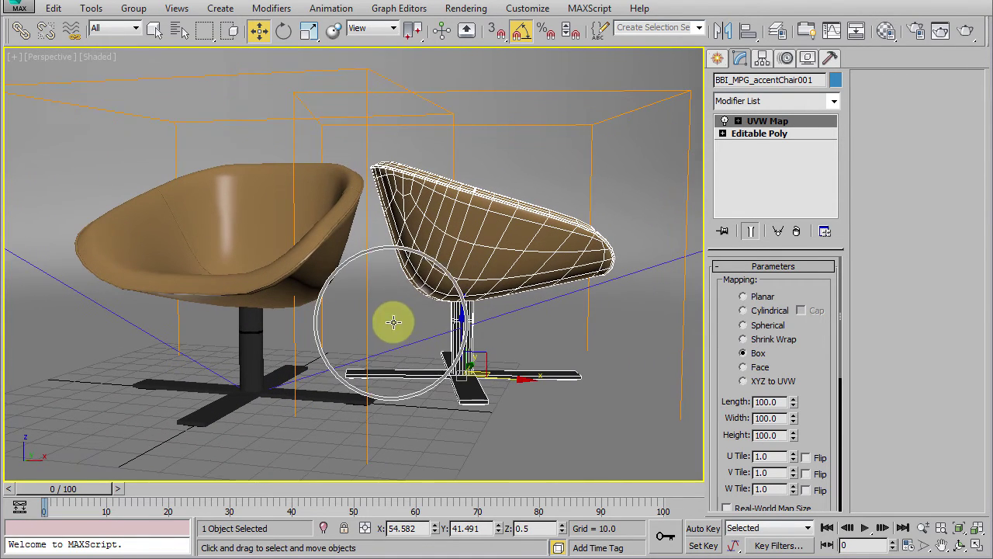
{"action": "left_click", "coordinate": [448, 311]}
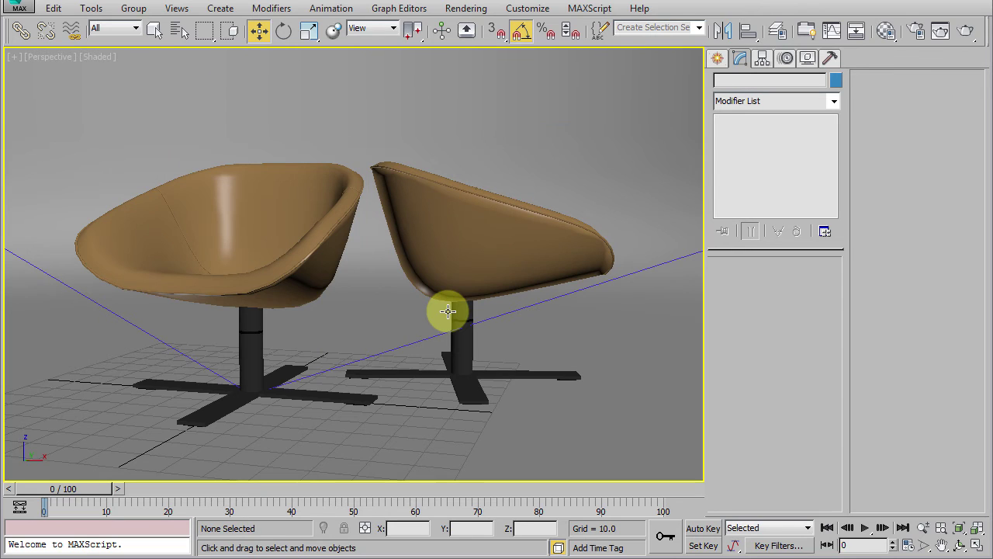
- Set the Common output size to 1280 × 720 in Render Setup and start the production render
{"action": "left_click", "coordinate": [914, 32]}
{"action": "left_click", "coordinate": [447, 37]}
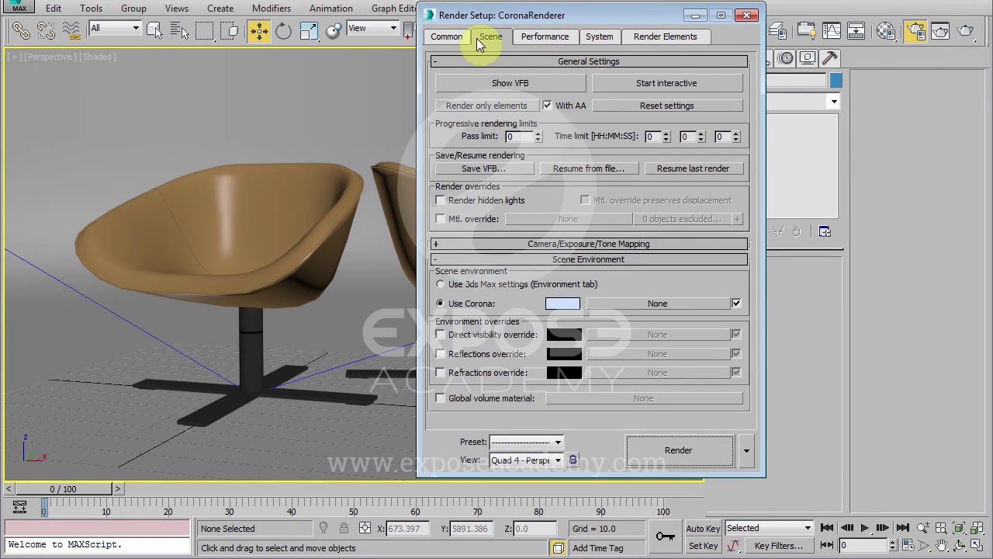
{"action": "left_click_drag", "start_coordinate": [553, 256], "coordinate": [525, 258]}
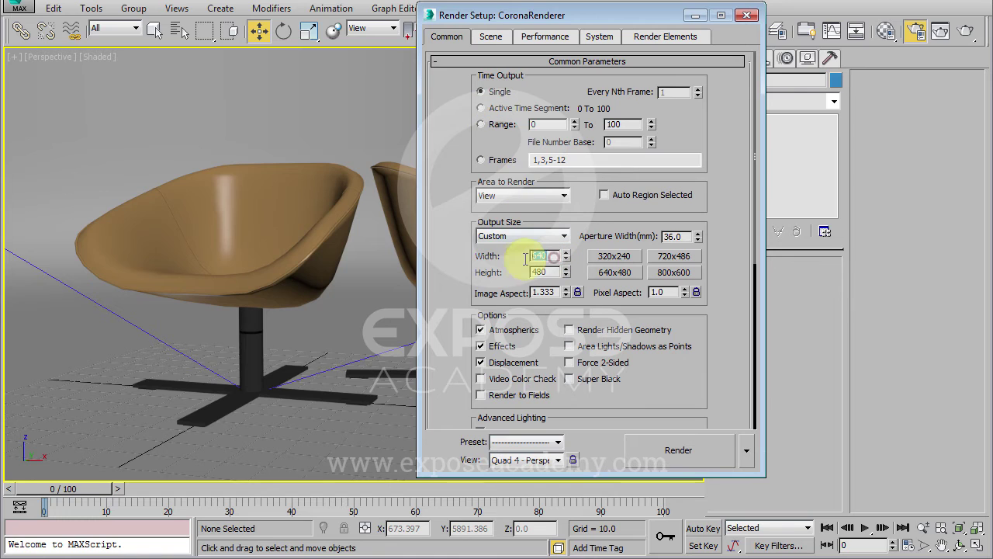
{"action": "type", "text": "280"}
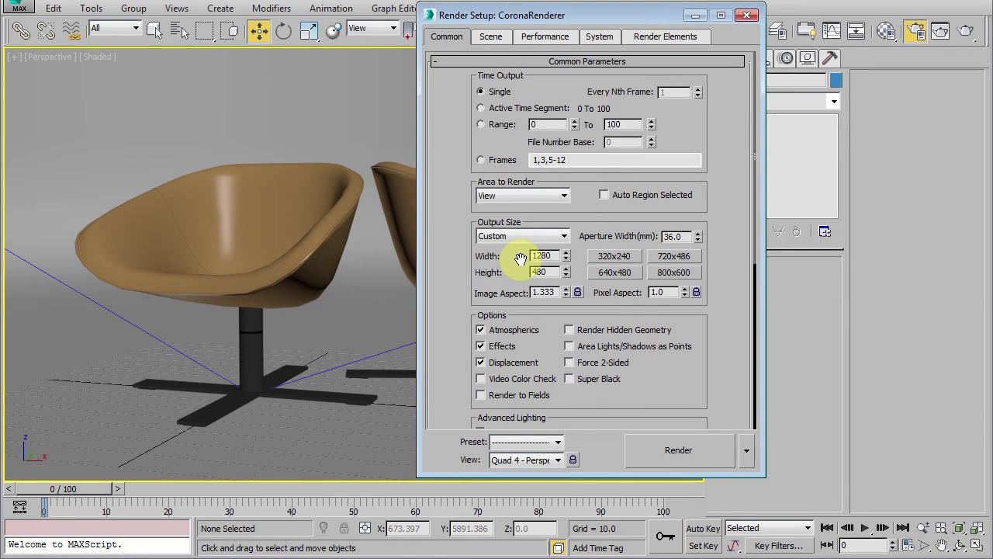
{"action": "left_click", "coordinate": [541, 272]}
{"action": "left_click_drag", "start_coordinate": [549, 272], "coordinate": [527, 277]}
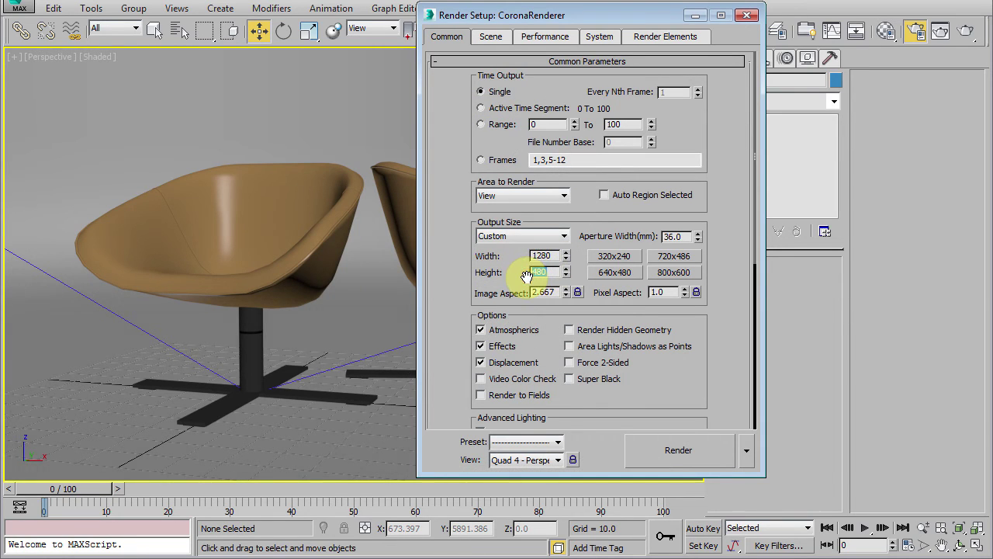
{"action": "type", "text": "720"}
{"action": "left_click", "coordinate": [527, 276]}
{"action": "left_click", "coordinate": [745, 16]}
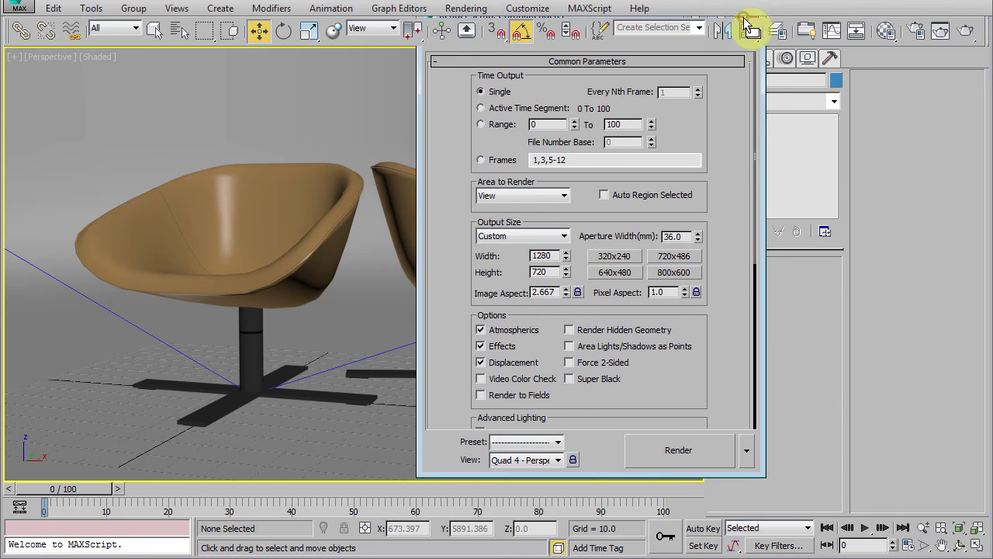
{"action": "left_click", "coordinate": [965, 32]}
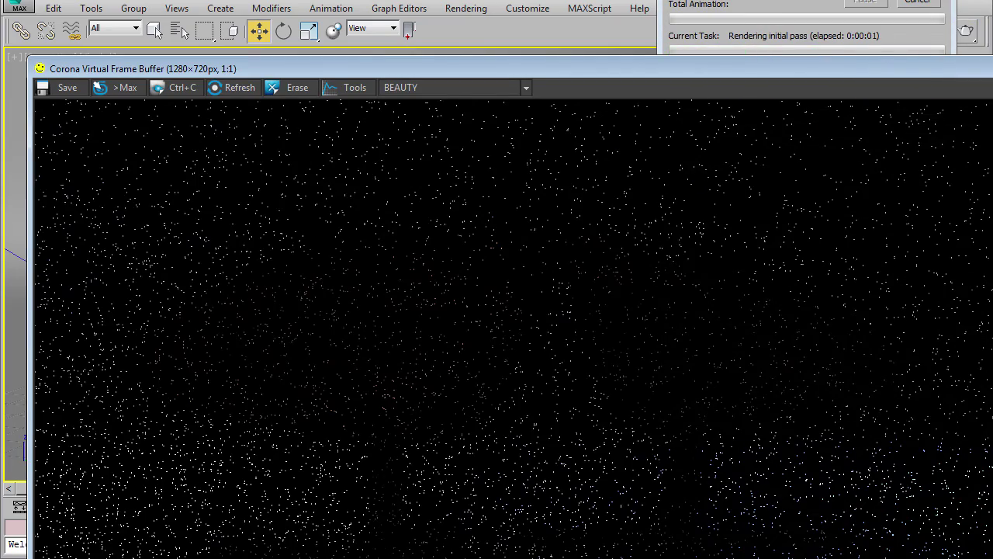
- Zoom the Corona frame buffer out and shrink its window to fit the screen
{"action": "scroll", "coordinate": [521, 332], "scroll_direction": "down", "scroll_amount": 1}
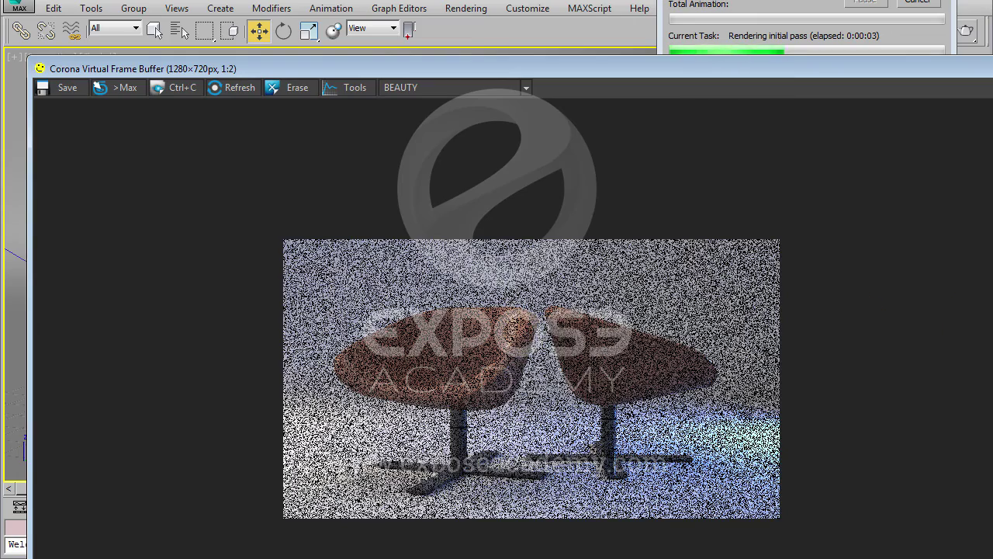
{"action": "left_click_drag", "start_coordinate": [989, 556], "coordinate": [725, 492]}
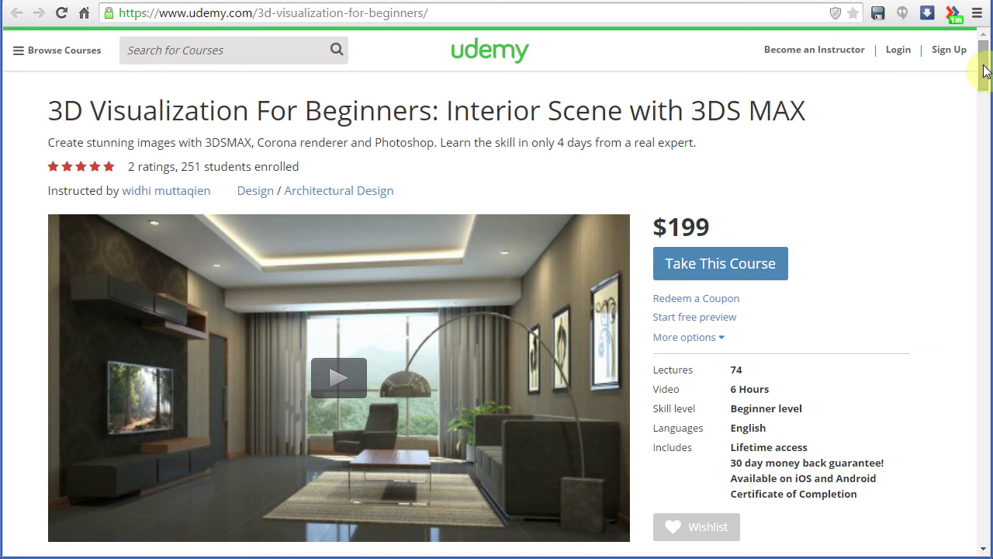
- Scroll down the Udemy course page to the Course Description section
{"action": "left_click_drag", "start_coordinate": [983, 70], "coordinate": [964, 421]}
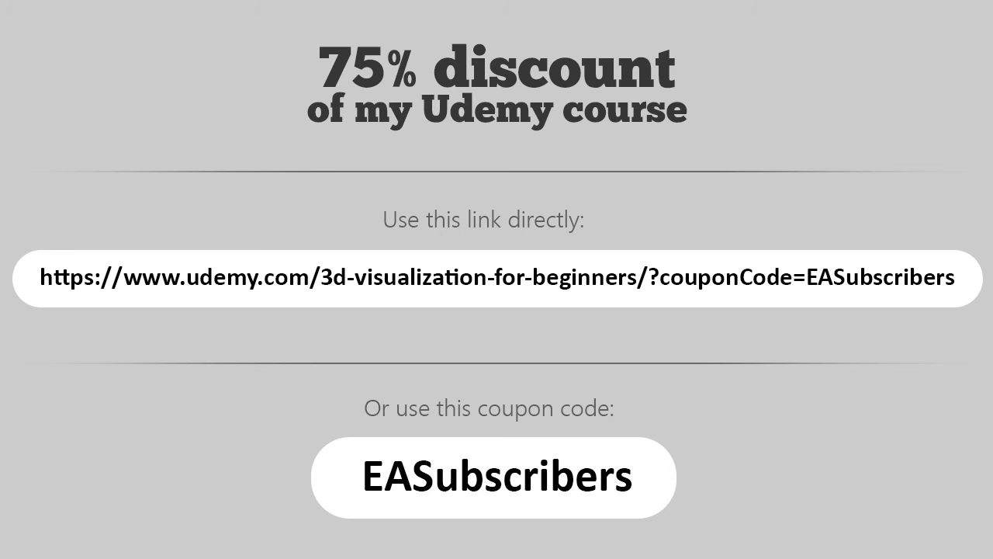